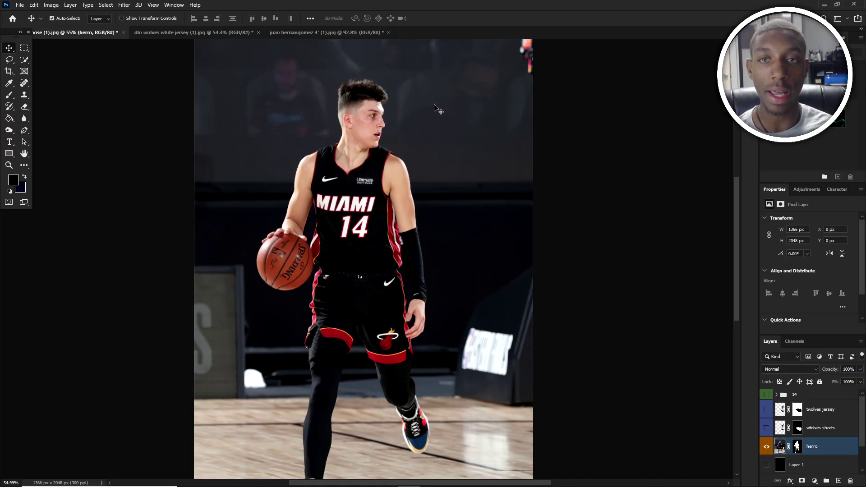
- Show the twolves jersey and wtolves shorts layers, and briefly preview the 14 group before hiding it again
scroll(384, 111, up, 1)
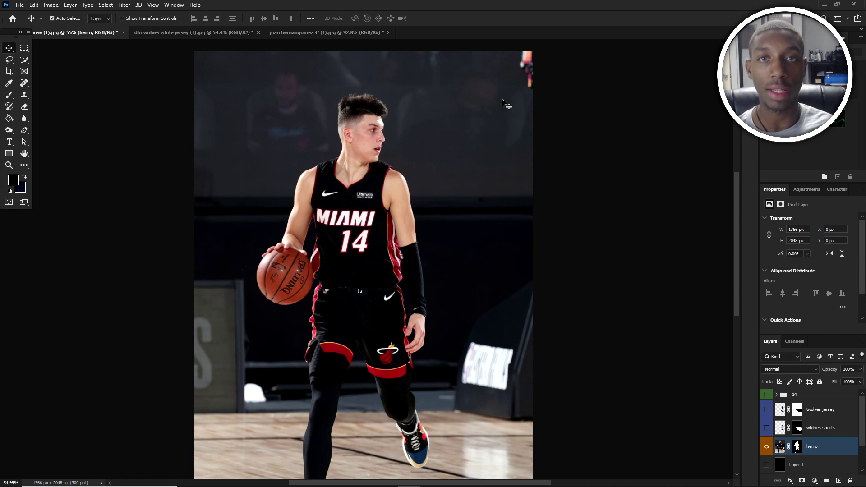
click(766, 427)
click(766, 409)
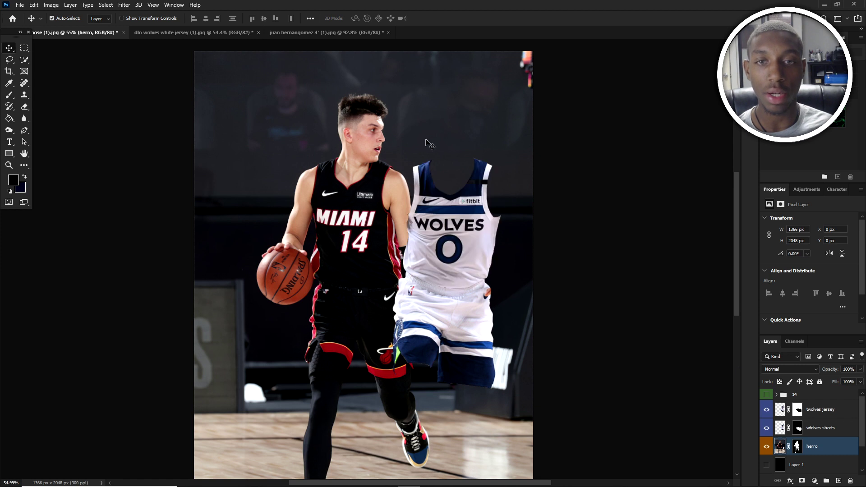
click(766, 394)
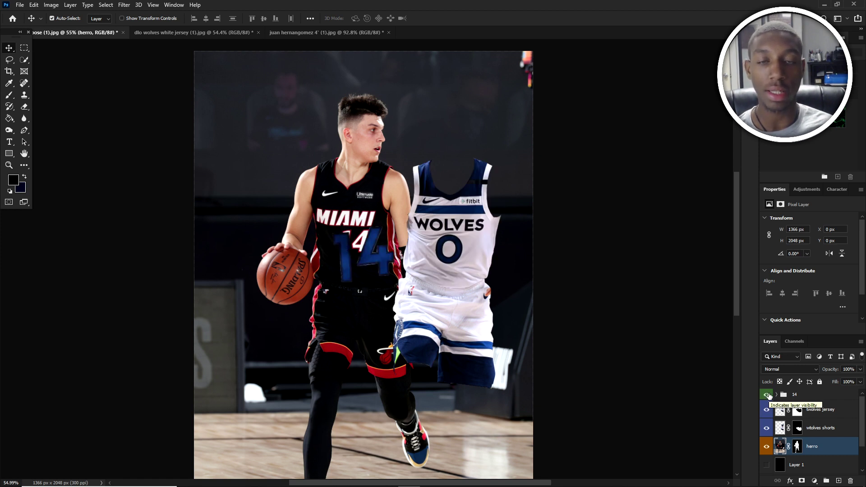
click(766, 395)
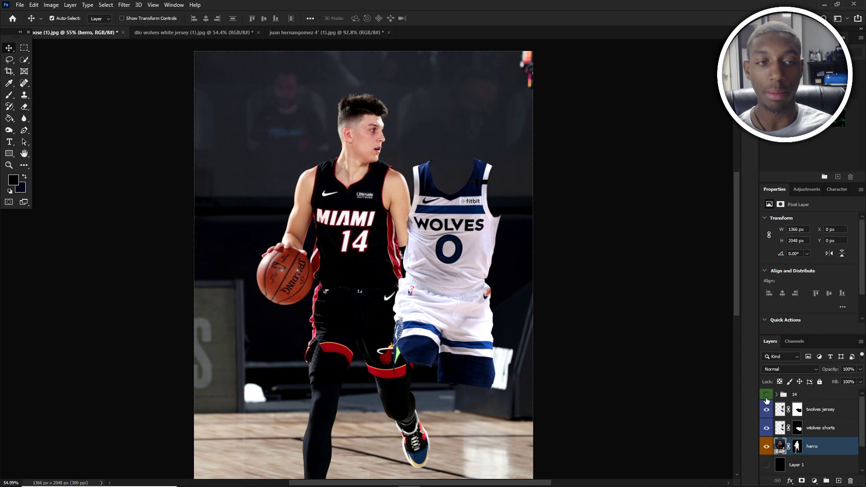
- Free-transform the twolves jersey layer, moving it over the player's torso and scaling it up slightly to reach the shoulders
click(823, 415)
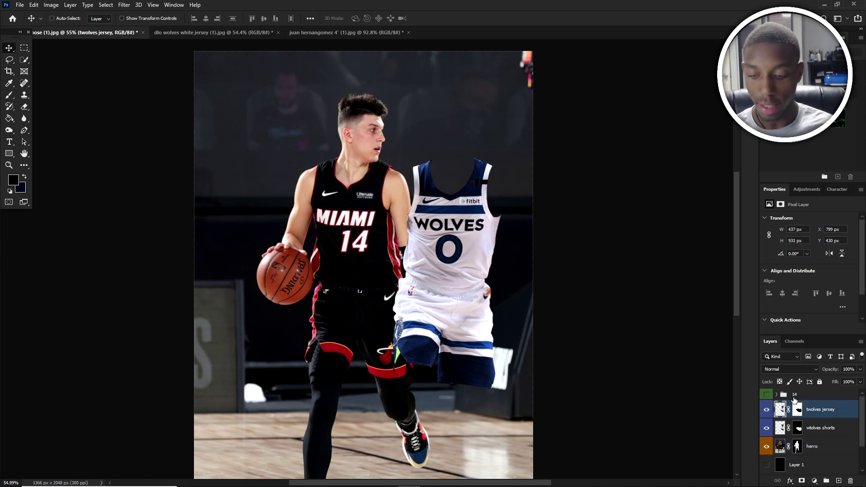
key(ctrl+t)
drag(460, 246, 370, 245)
scroll(371, 245, up, 4)
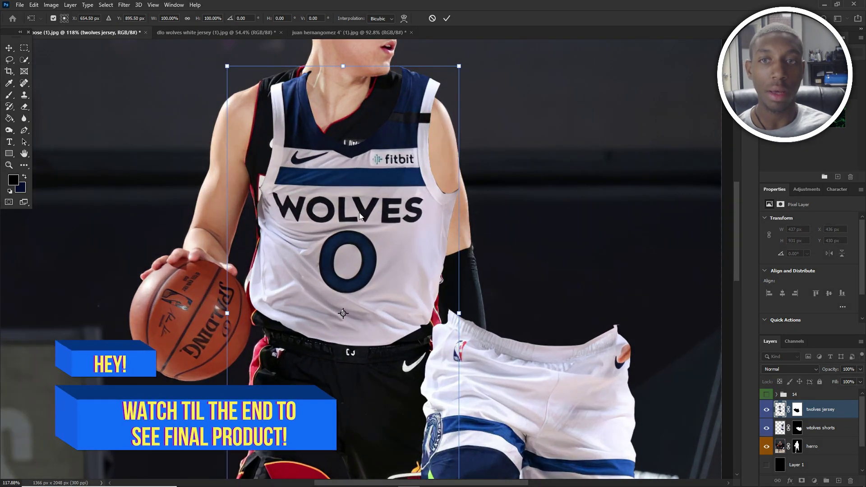
mouse_move(352, 205)
mouse_down()
mouse_move(337, 181)
mouse_move(352, 195)
mouse_move(339, 199)
mouse_up()
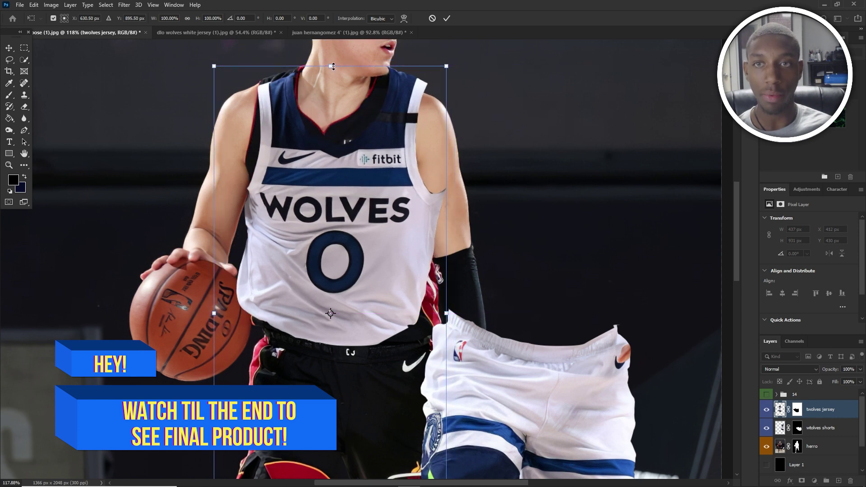
drag(334, 66, 332, 56)
key(Return)
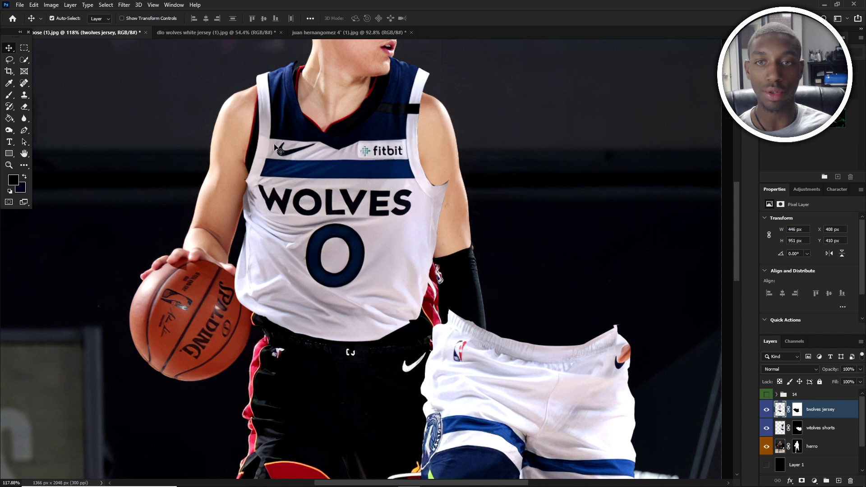
- Start a Warp on the jersey, add a crosswise split at the collar's V and pull it to the player's neckline
key(ctrl+t)
right_click(275, 123)
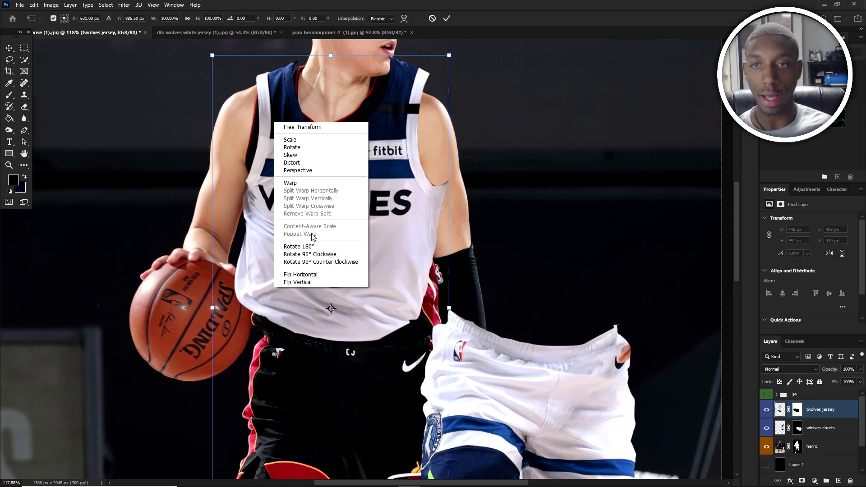
click(291, 182)
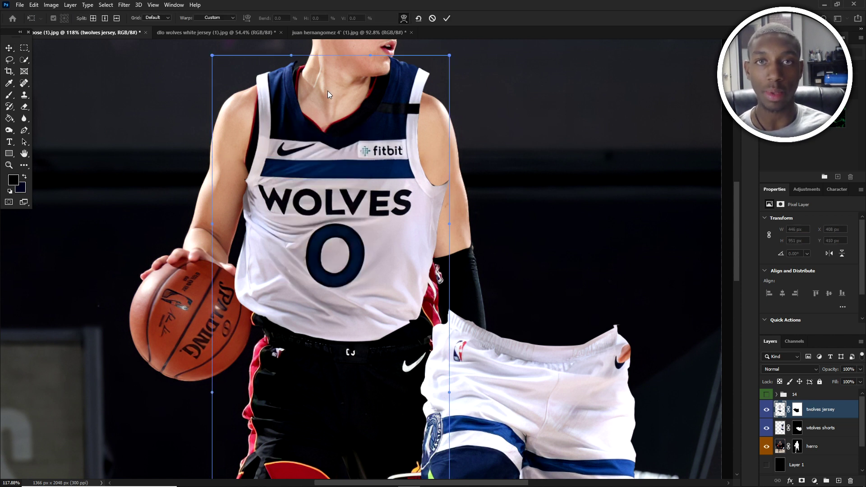
right_click(295, 146)
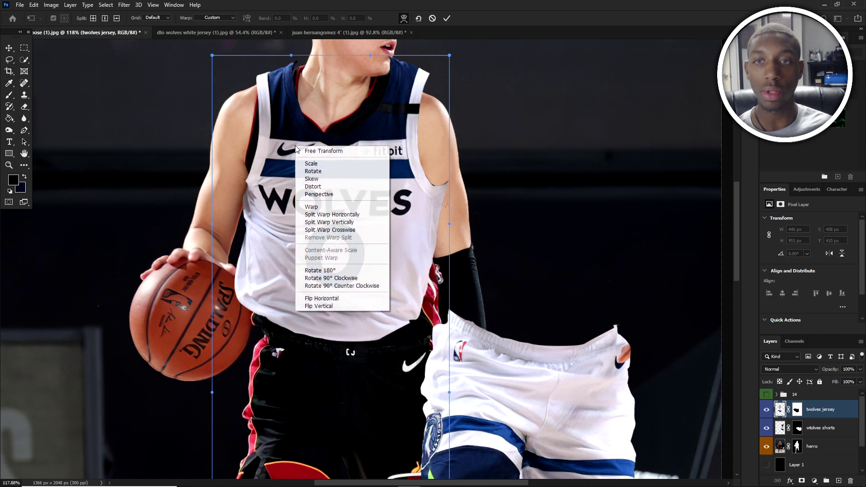
click(325, 207)
key(alt)
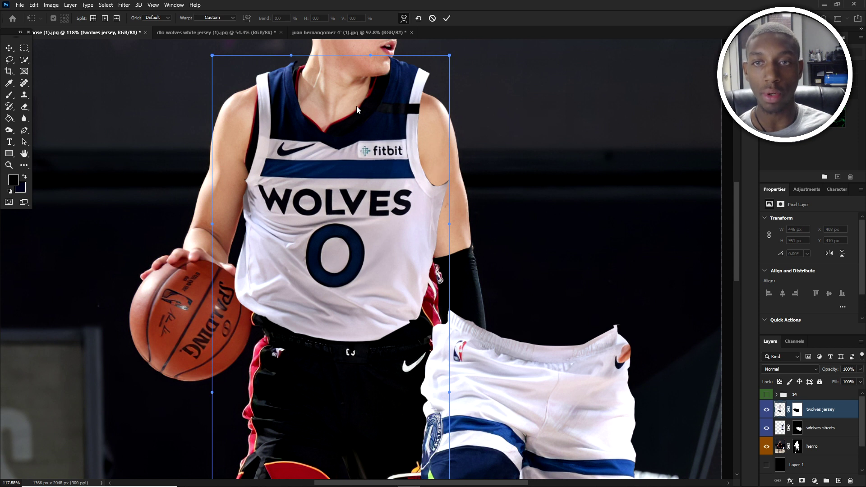
key(alt)
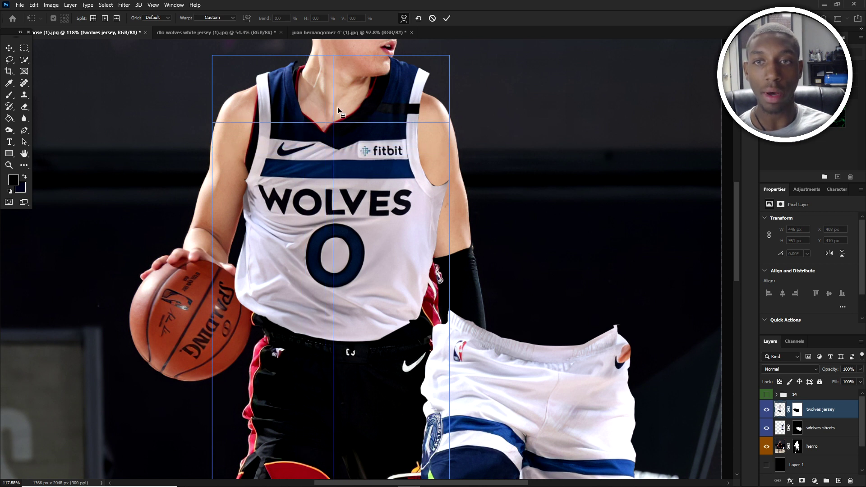
click(325, 134)
drag(325, 134, 314, 124)
- Add a warp split at the jersey's shoulder on the ball side and reshape both shoulder straps to follow the player's shoulders
click(293, 58)
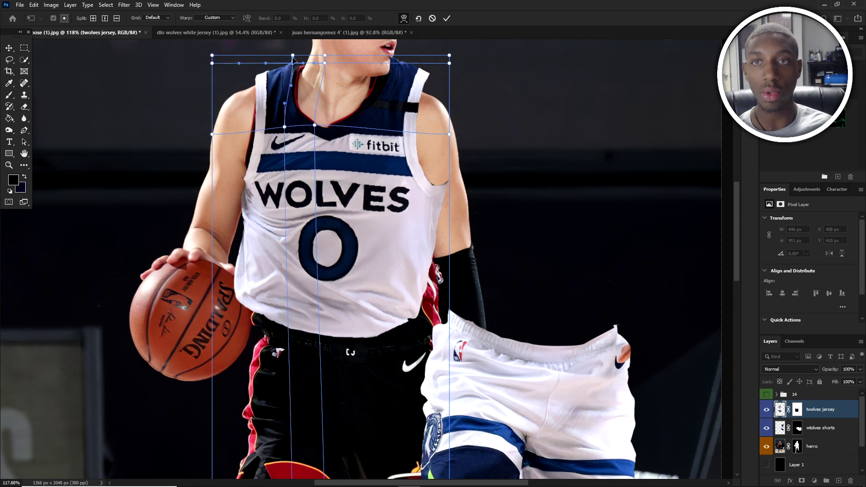
drag(294, 65, 301, 68)
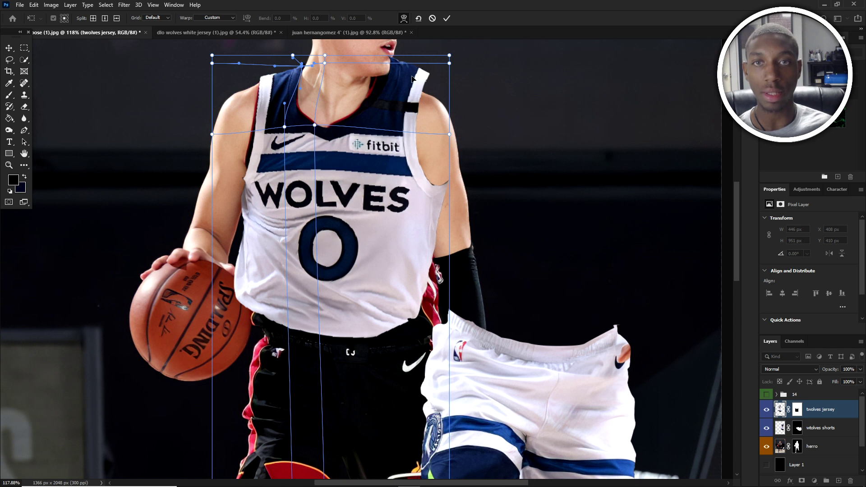
drag(437, 73, 435, 82)
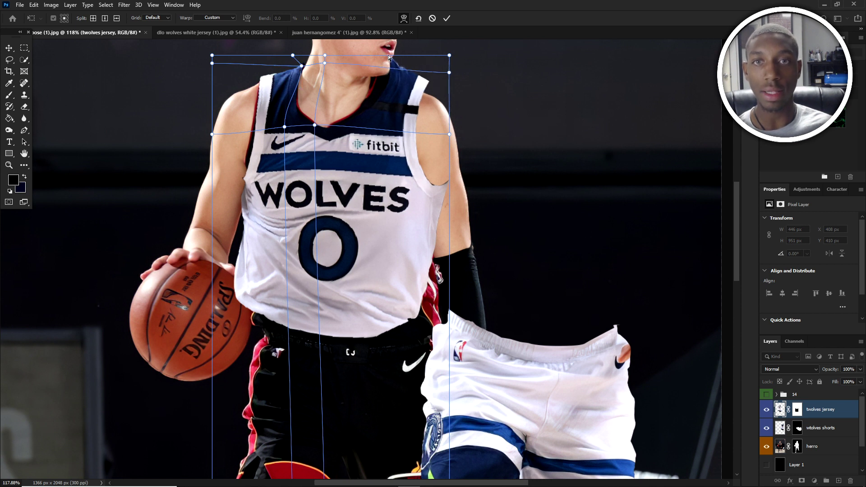
drag(390, 64, 379, 67)
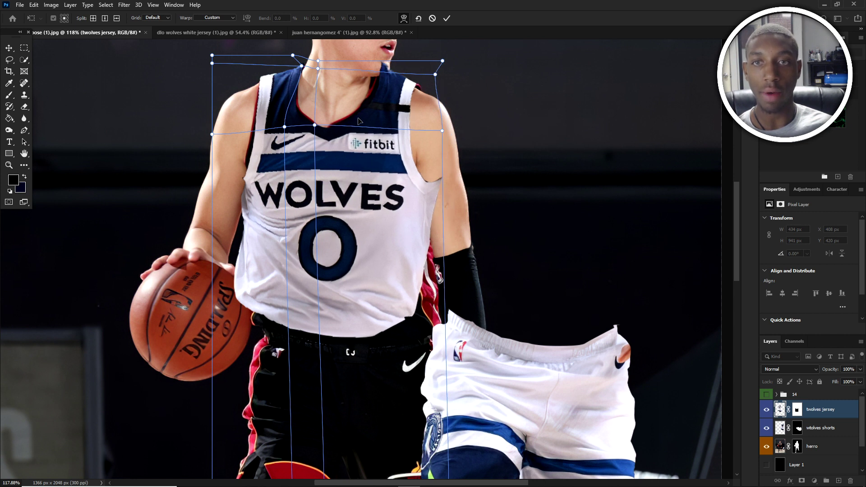
mouse_move(355, 134)
mouse_down()
mouse_move(360, 115)
mouse_move(359, 131)
mouse_up()
key(ctrl+z)
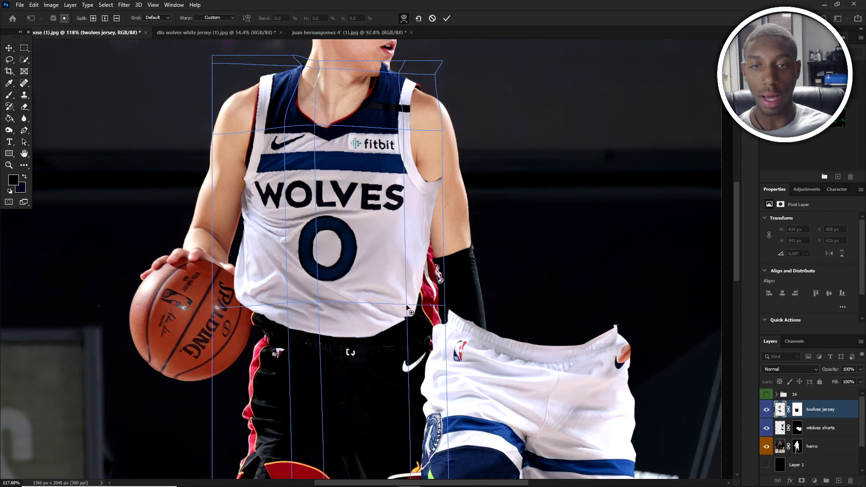
- Add a warp split near the jersey's lower hem and fit both lower corners to the player's waist
alt+click(408, 315)
drag(408, 315, 424, 328)
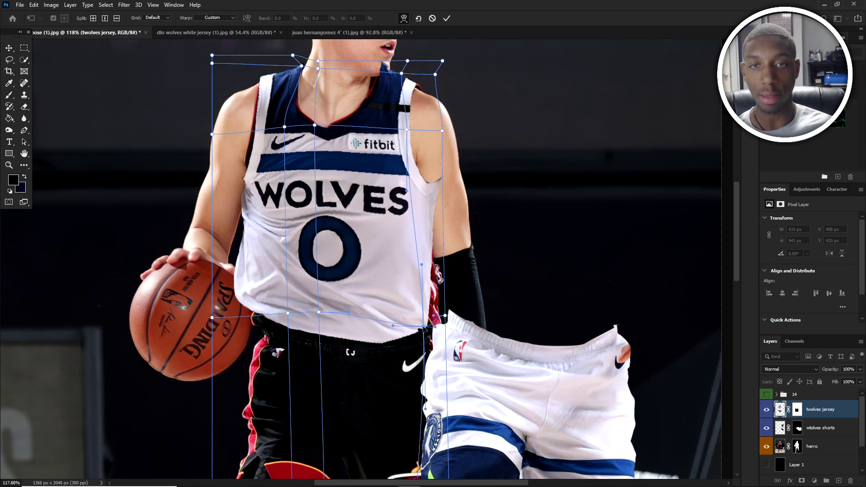
drag(235, 290, 247, 303)
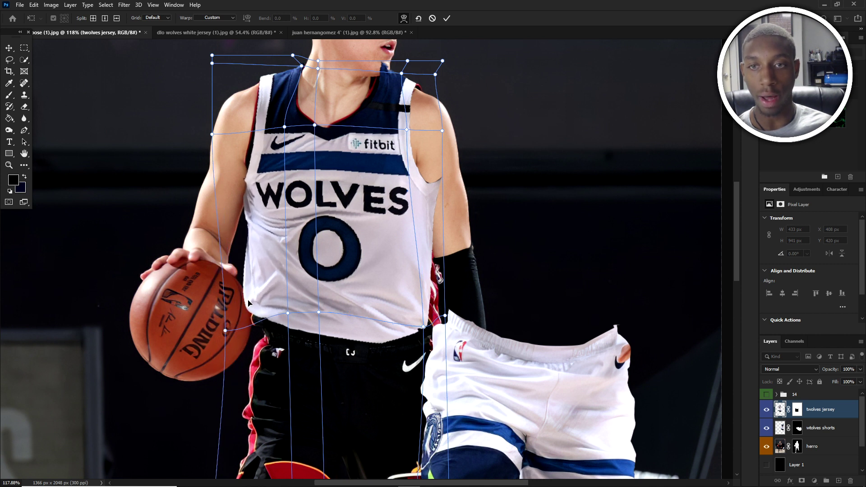
- Warp the jersey's armhole and shoulder edge on the ball side to the player's arm and apply the warp
drag(254, 147, 247, 149)
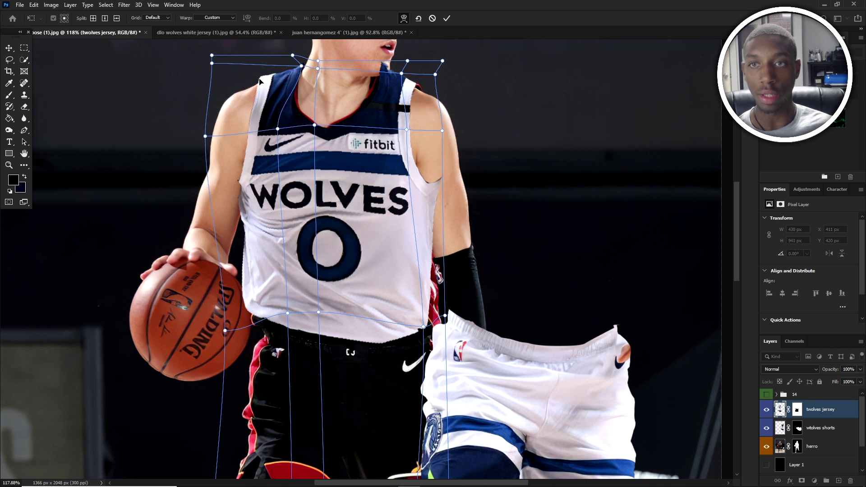
drag(259, 81, 261, 82)
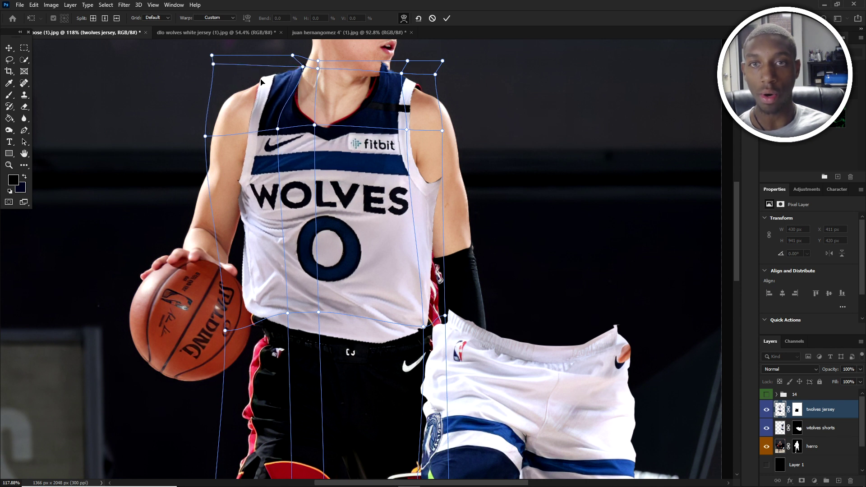
click(822, 417)
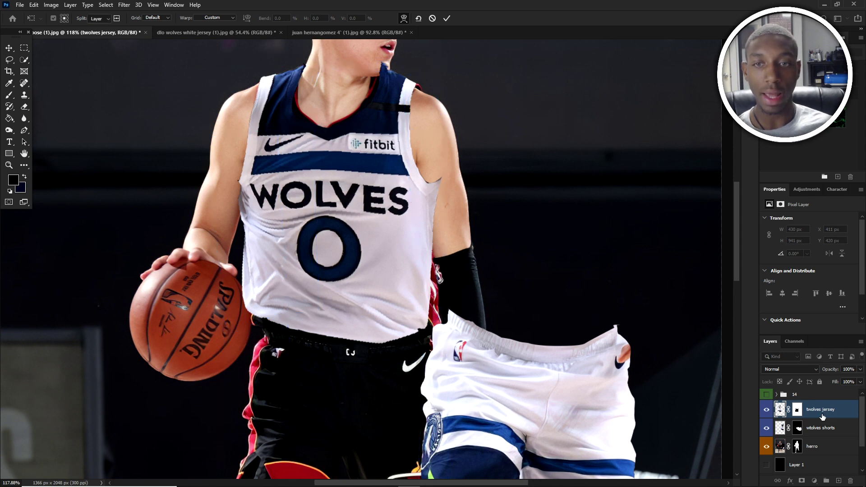
- Show the black Layer 1 as a plain background behind the player
scroll(323, 196, down, 5)
scroll(325, 195, up, 2)
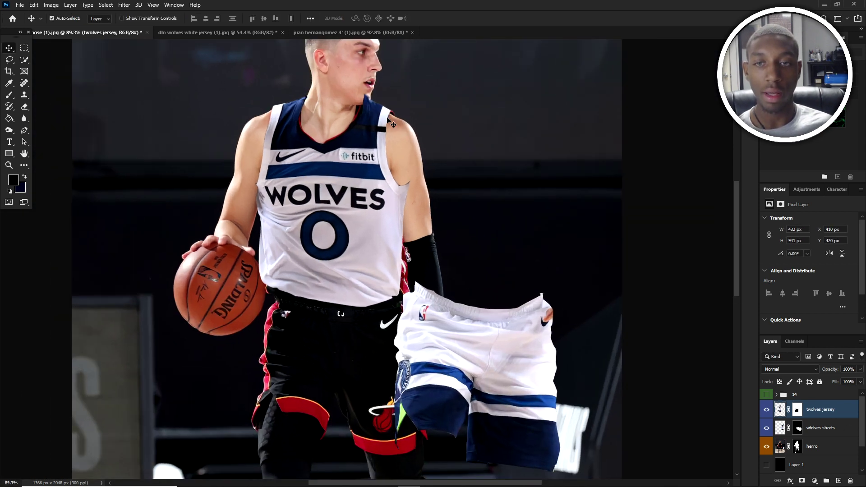
click(766, 464)
scroll(279, 85, up, 3)
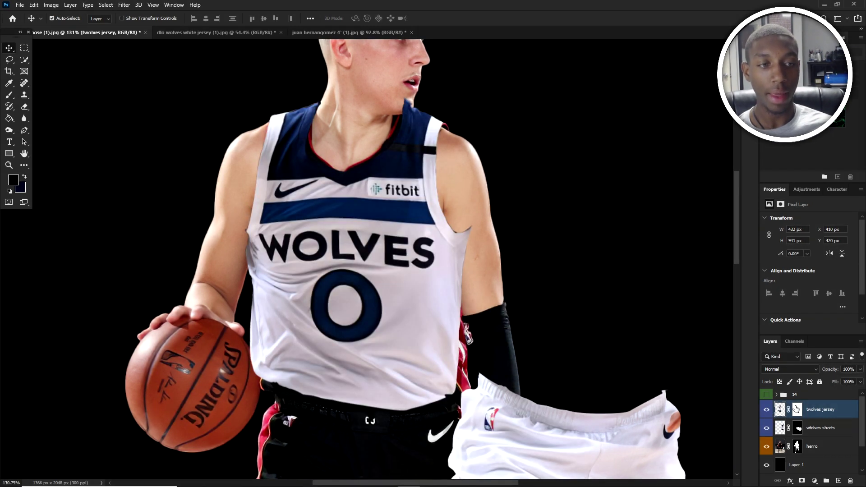
- Apply the twolves jersey layer's mask and convert the layer to a smart object
right_click(796, 409)
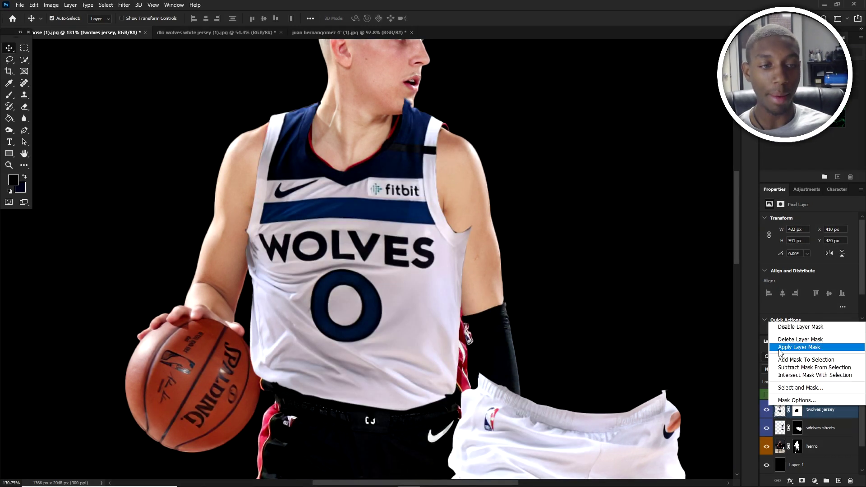
click(800, 347)
right_click(808, 415)
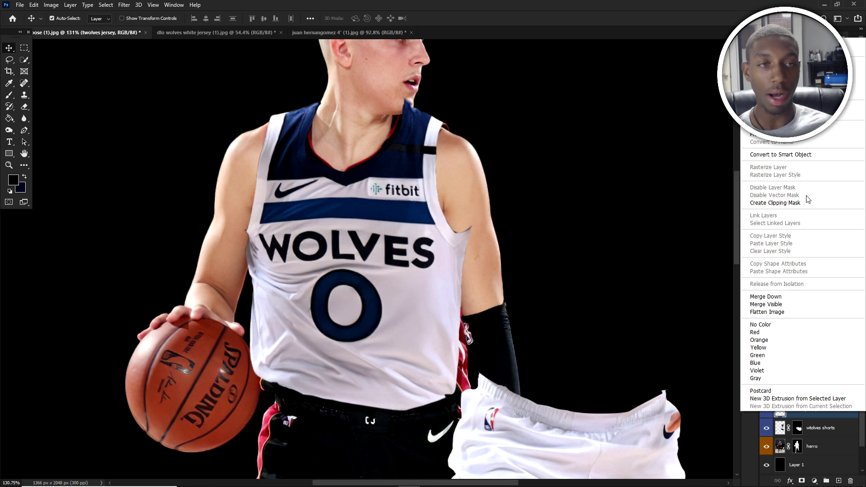
click(781, 155)
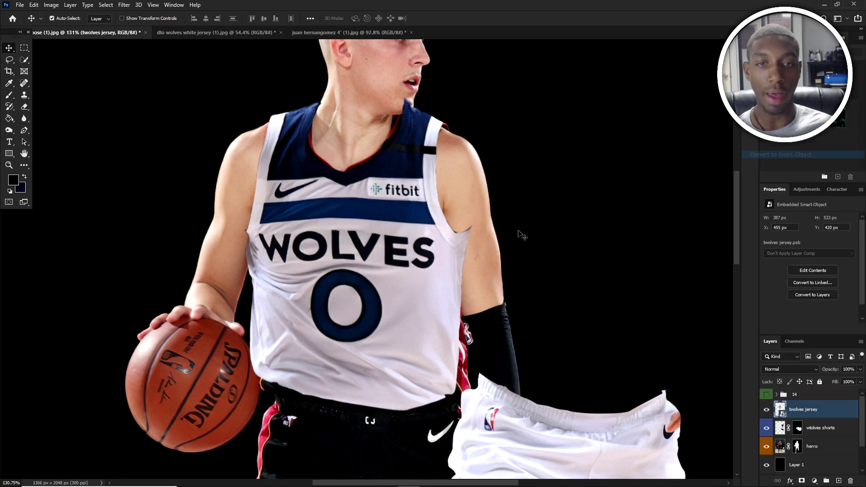
- Open the Liquify filter on the jersey and show the backdrop using All Layers
scroll(374, 348, up, 3)
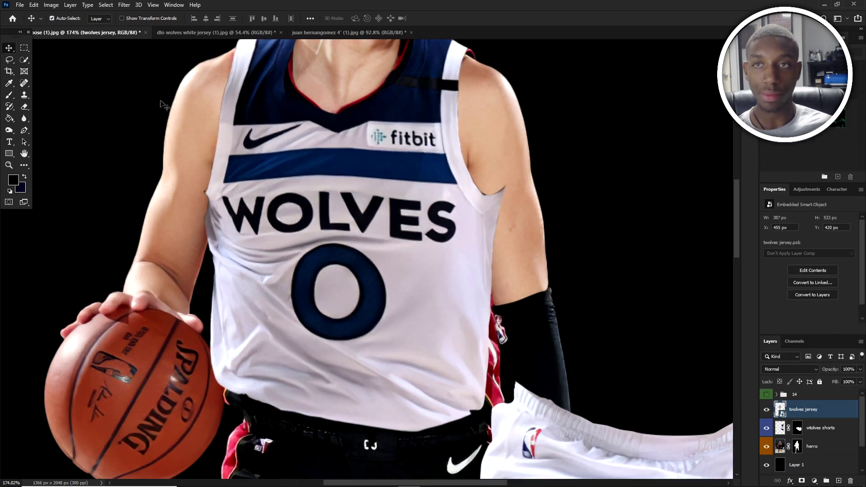
click(124, 4)
click(155, 75)
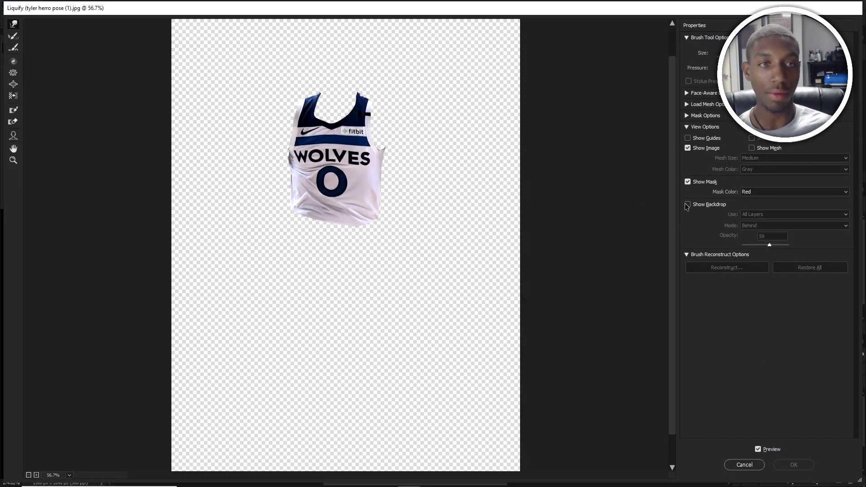
click(687, 205)
click(772, 214)
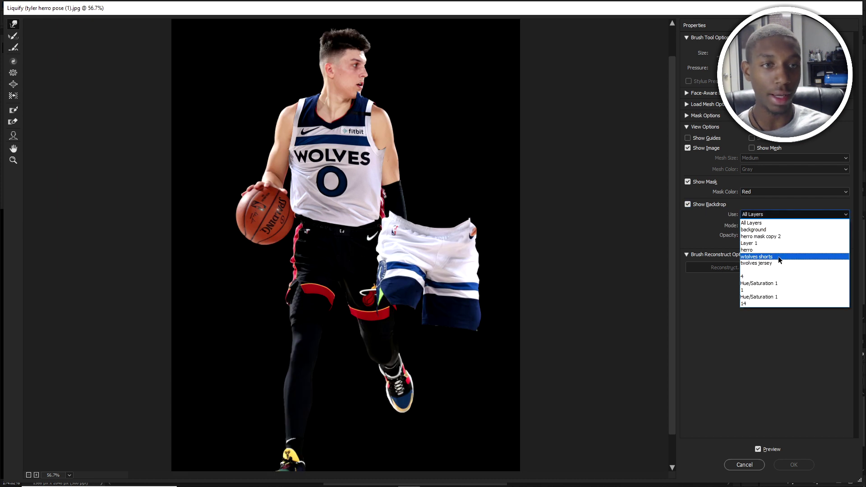
click(756, 222)
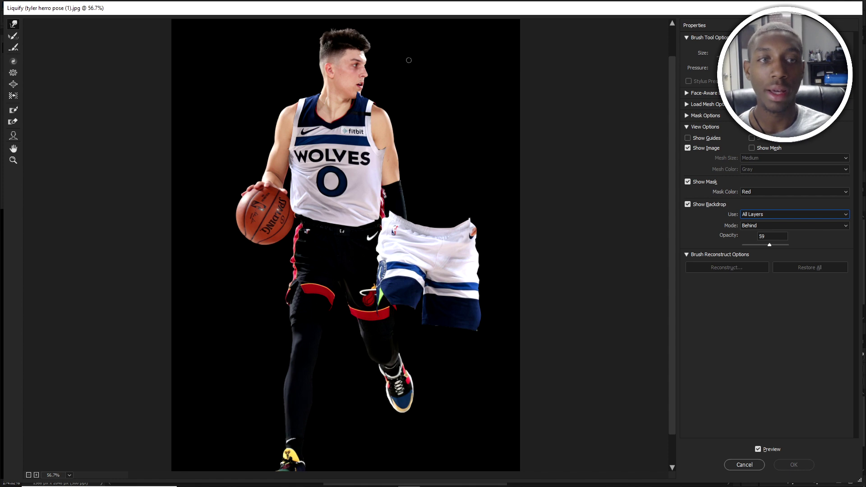
click(687, 204)
click(687, 205)
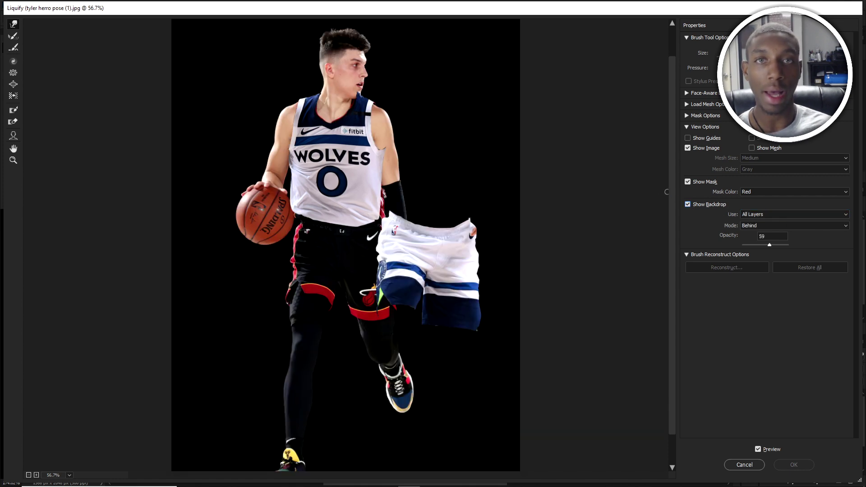
- Try to push the jersey's armhole edge inward with an enlarged Forward Warp brush and undo the stroke
scroll(342, 108, up, 3)
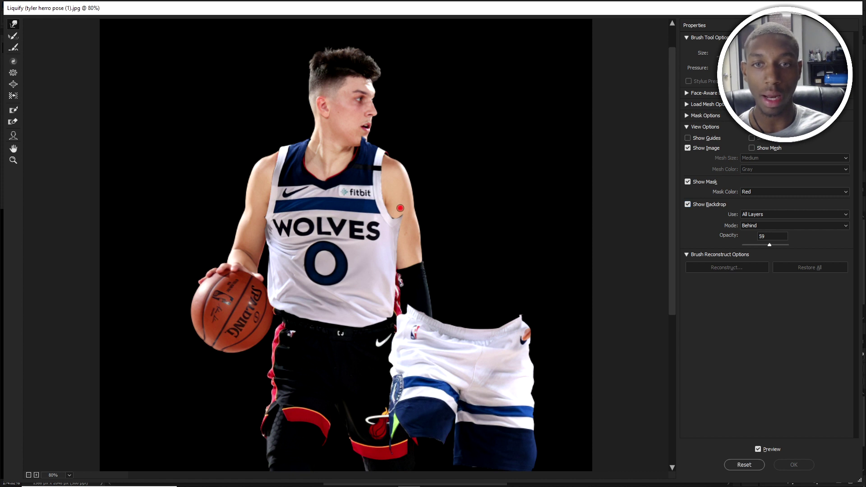
key(bracketright)
key(bracketright)
key(bracketright)
key(bracketright)
key(bracketright)
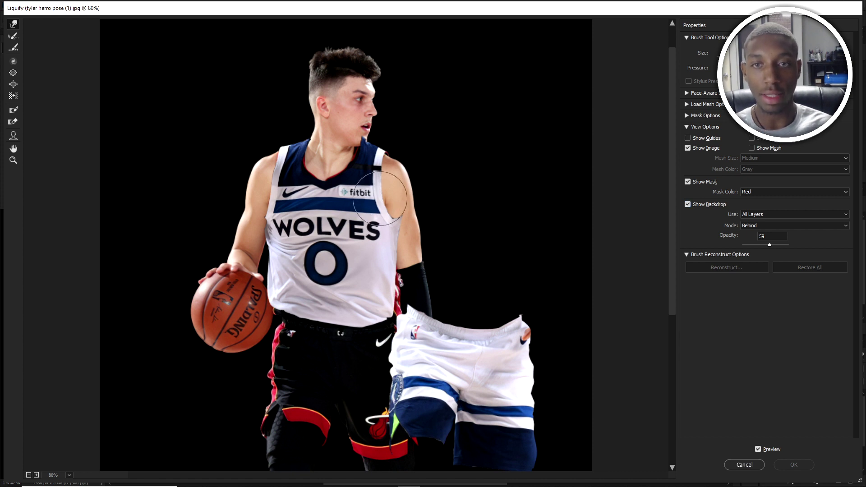
mouse_move(395, 205)
mouse_down()
mouse_move(412, 185)
mouse_move(378, 197)
mouse_move(397, 186)
mouse_move(384, 206)
mouse_up()
key(ctrl+z)
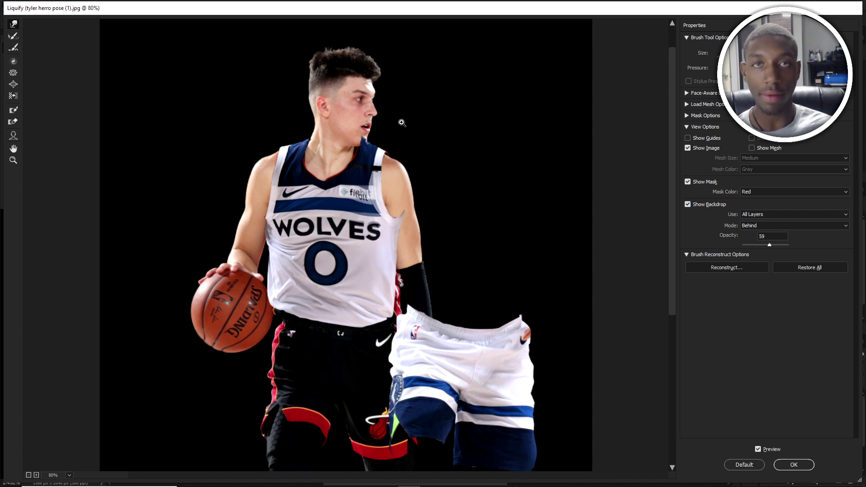
- Use the herro layer as the Liquify backdrop
scroll(415, 189, up, 1)
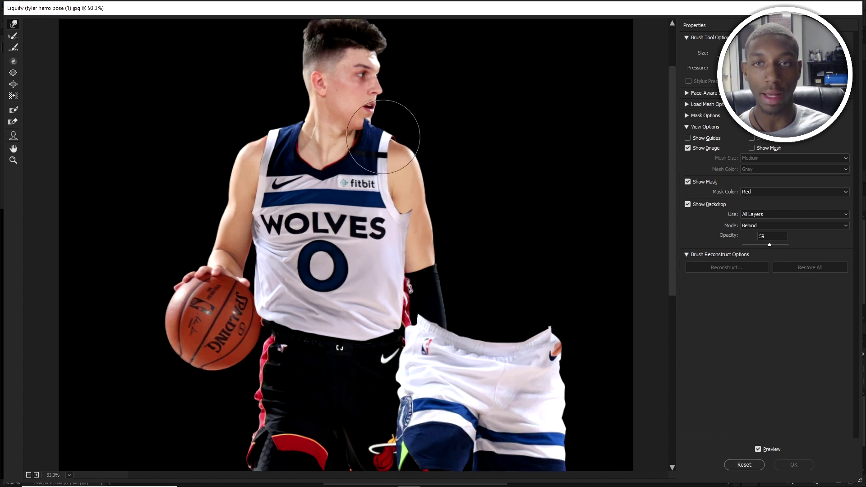
click(764, 216)
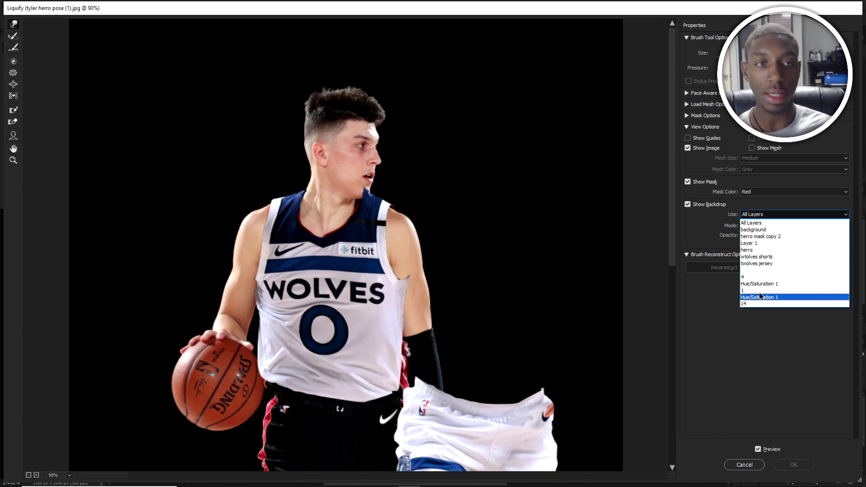
click(759, 249)
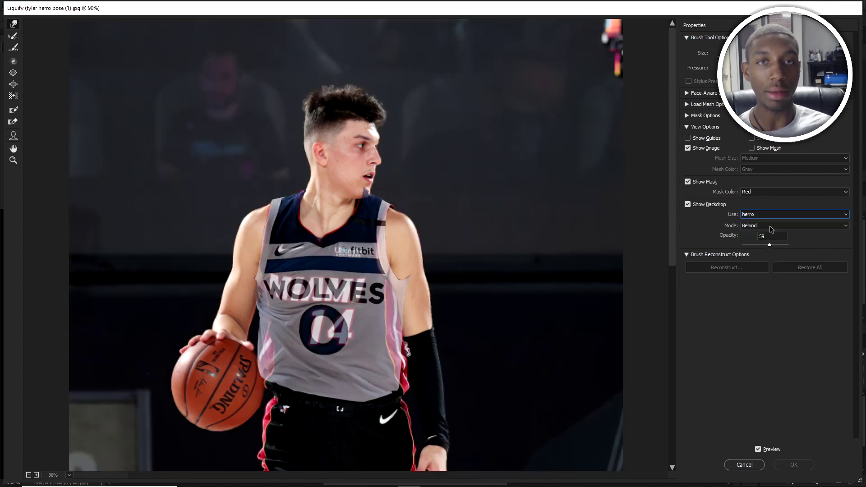
- Preview the herro backdrop In Front of the jersey at 99 opacity and return its mode to Behind
click(770, 227)
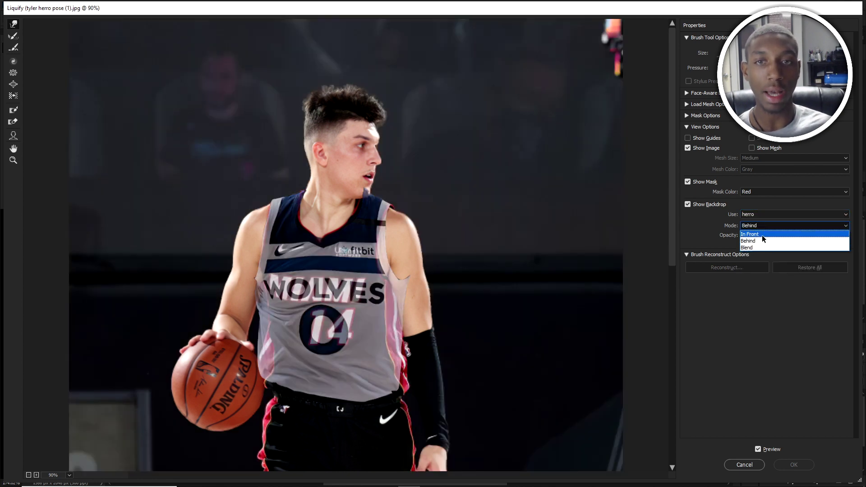
click(761, 234)
drag(769, 245, 786, 244)
click(769, 227)
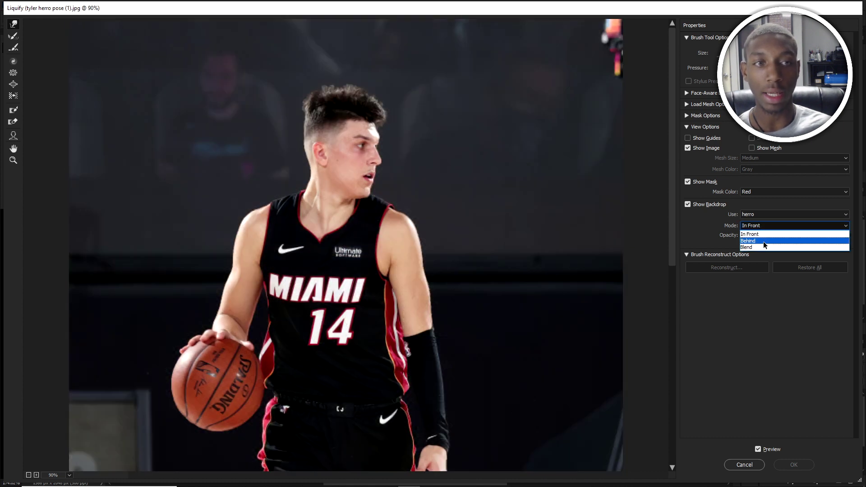
click(763, 242)
- Set the backdrop opacity to 70 for comparing the Wolves jersey with the original Miami uniform
scroll(322, 265, up, 1)
scroll(322, 265, up, 1)
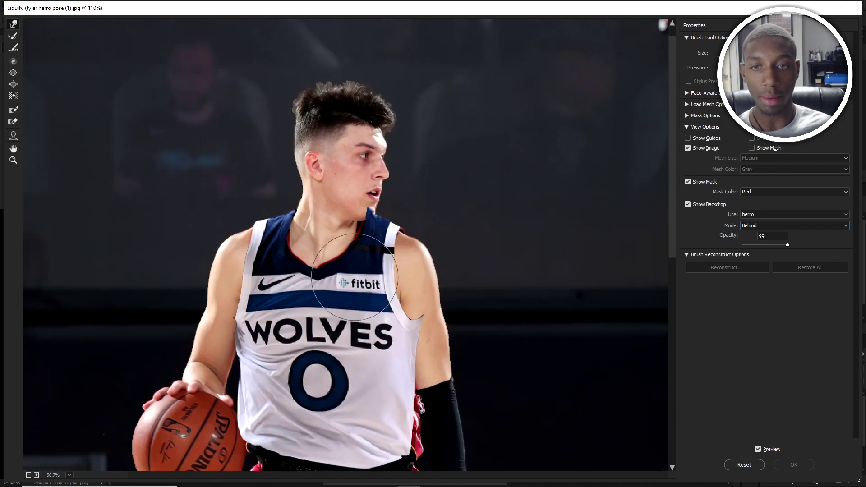
scroll(338, 289, down, 3)
scroll(345, 257, up, 3)
scroll(347, 225, up, 4)
scroll(347, 218, up, 1)
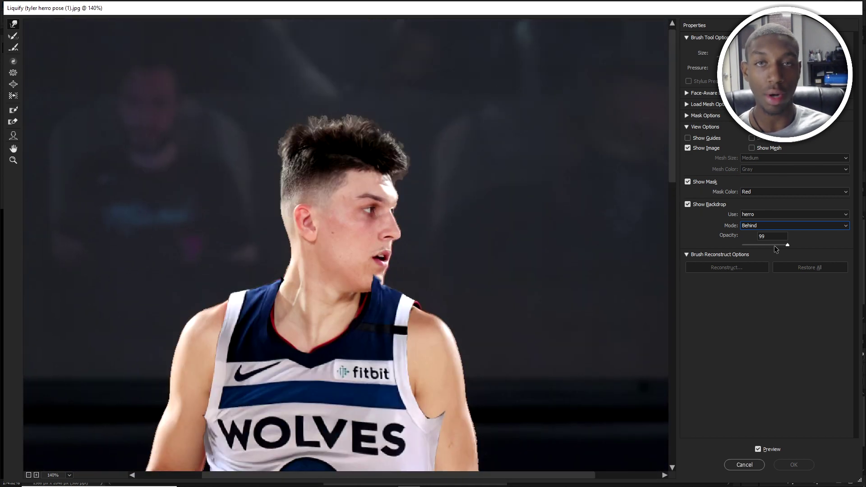
drag(780, 247, 775, 245)
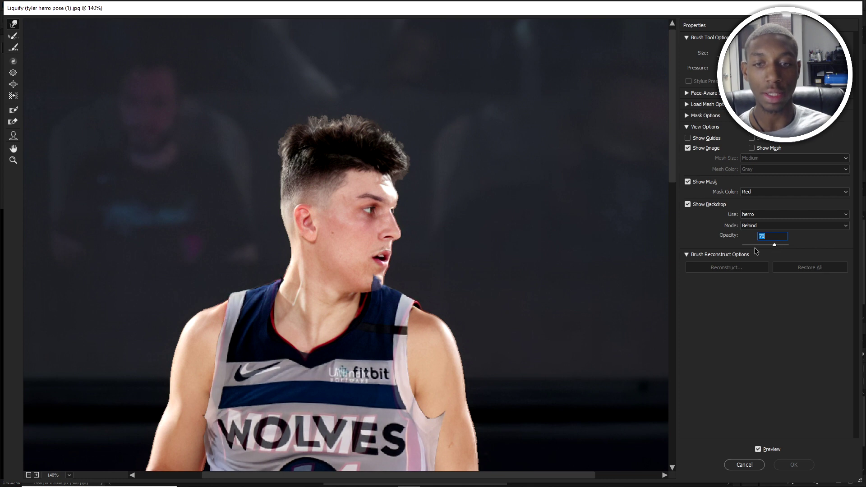
scroll(340, 286, down, 4)
scroll(361, 266, up, 3)
scroll(406, 225, down, 2)
scroll(412, 244, up, 2)
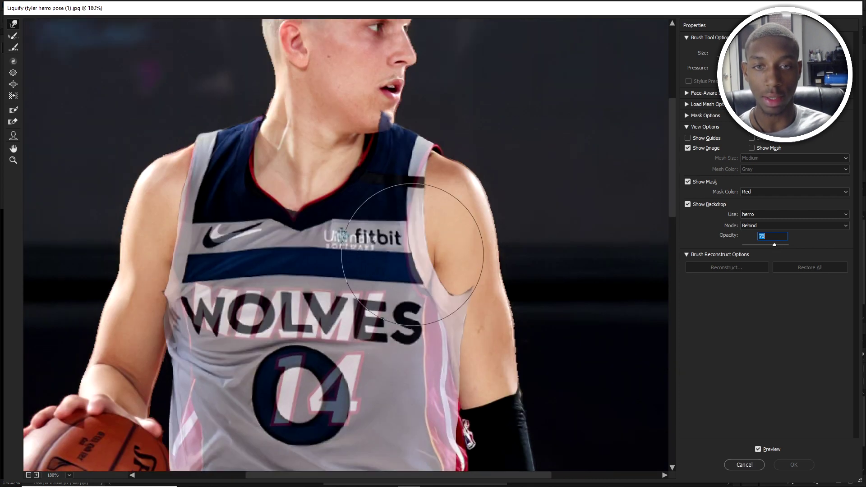
scroll(412, 254, up, 1)
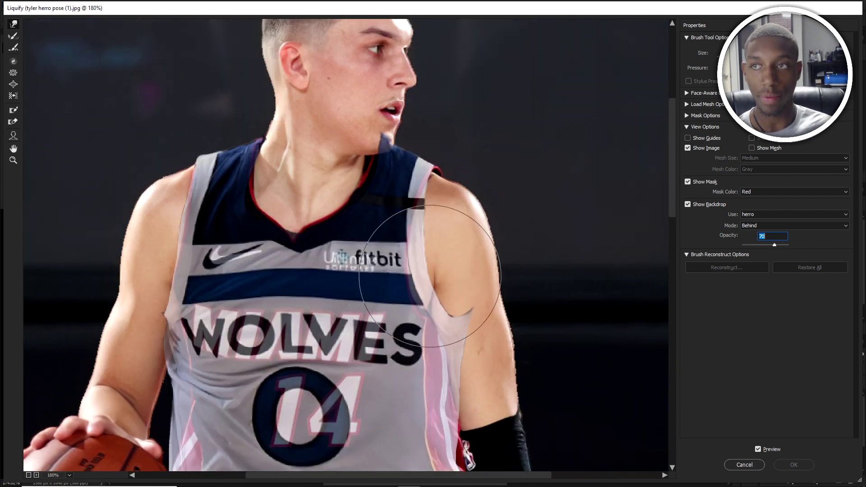
- Choose the Forward Warp tool and try out larger and smaller brush sizes over the jersey
click(15, 23)
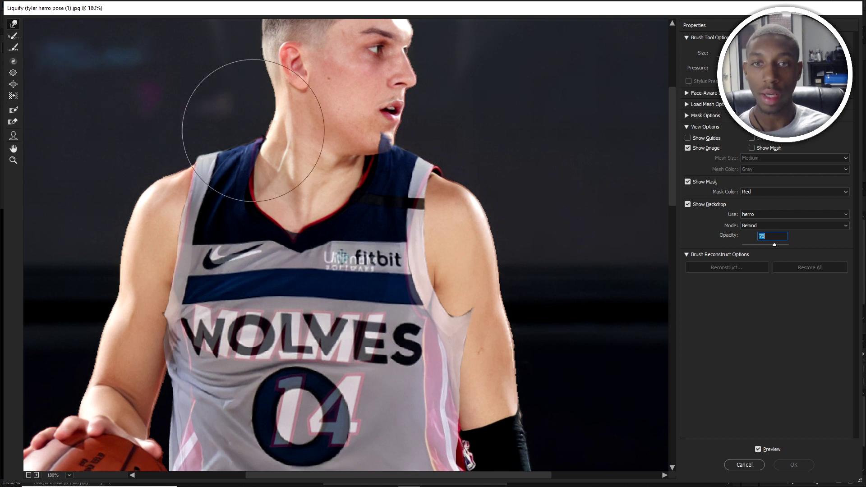
key(])
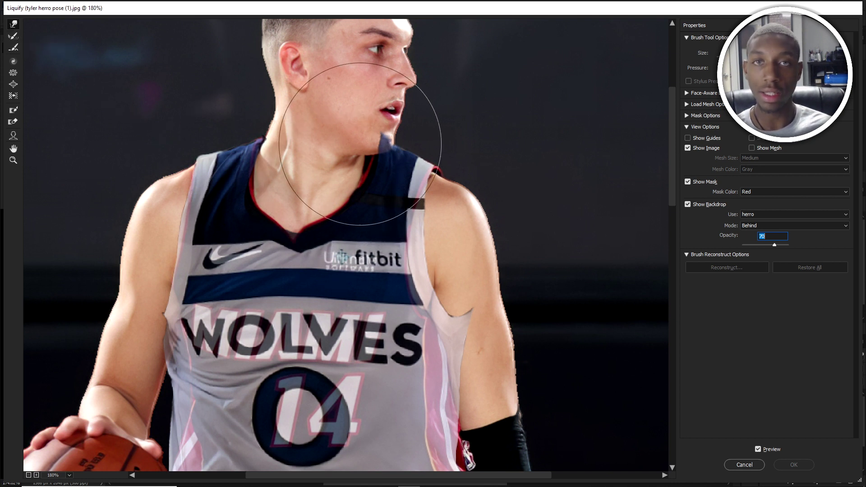
key(])
key(])
key(])
key(])
key([)
key([)
key([)
key([)
key([)
key([)
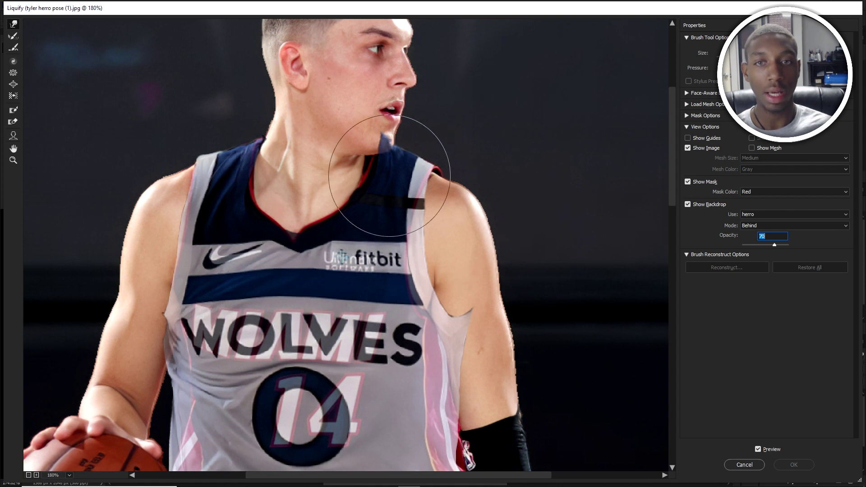
key(bracketright)
key(bracketright)
key(bracketright)
key(bracketright)
key(bracketright)
key(bracketright)
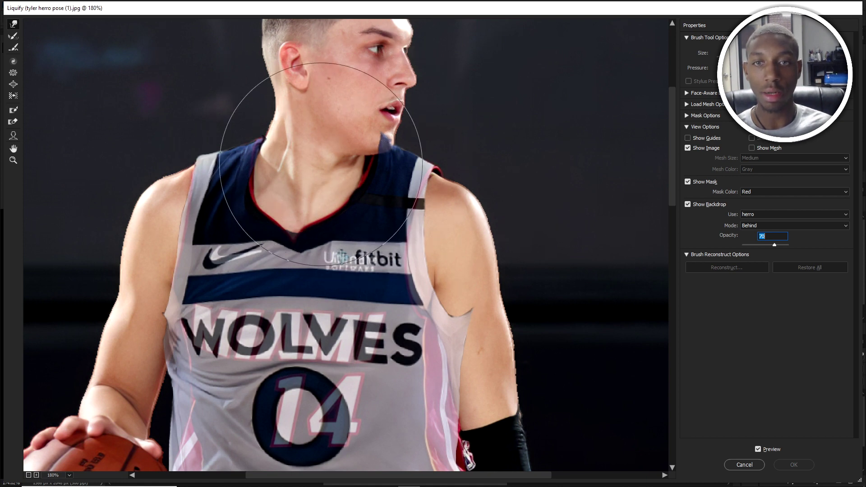
- Push the jersey's V-neckline onto the original collar edge with a smaller Forward Warp brush
scroll(434, 292, down, 3)
scroll(434, 293, down, 1)
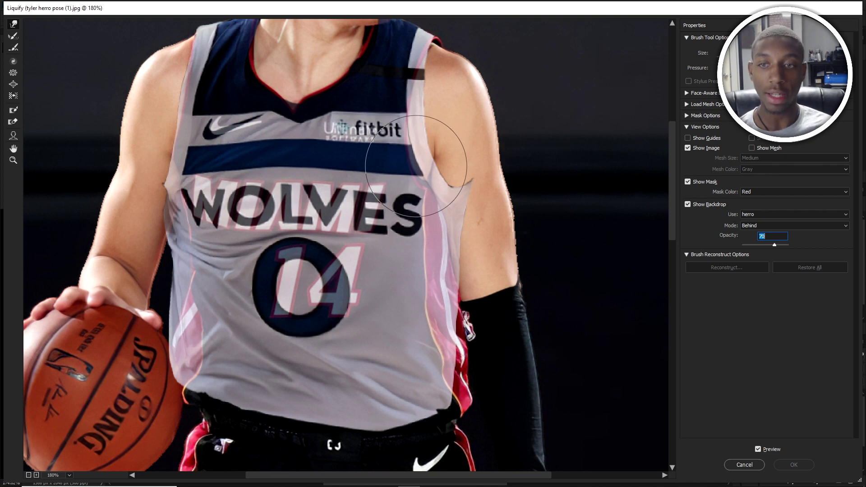
key(ctrl+plus)
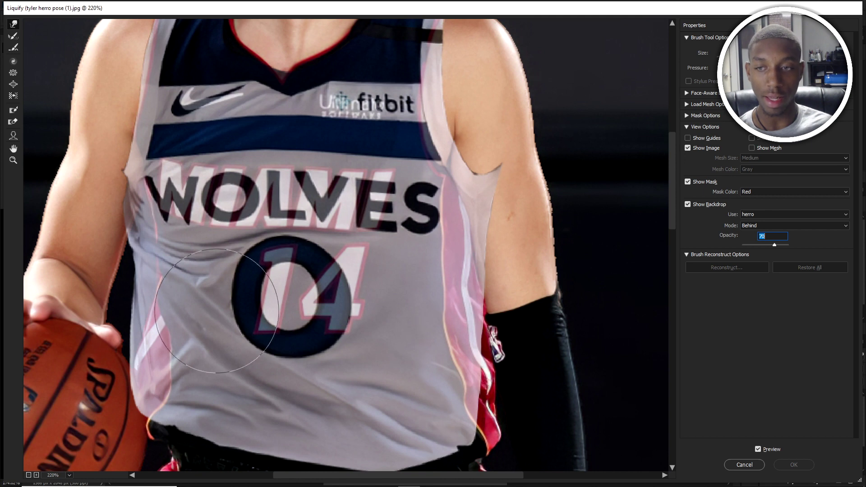
scroll(433, 243, up, 10)
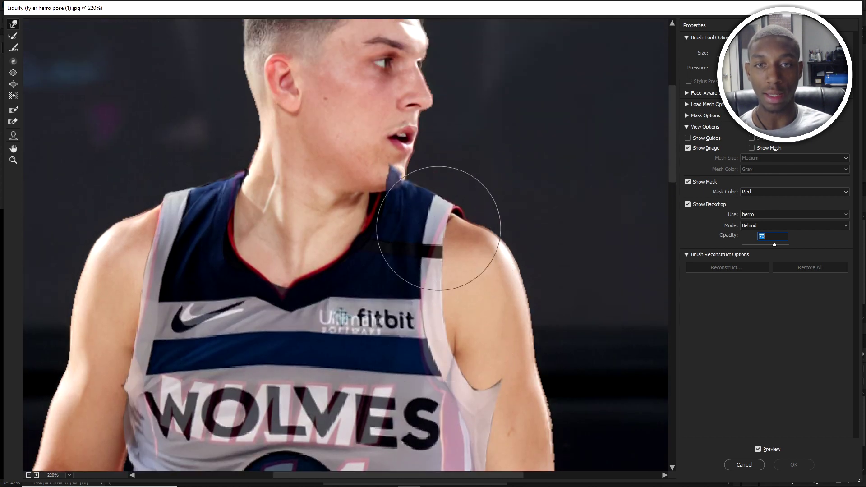
scroll(430, 241, up, 1)
scroll(298, 228, down, 3)
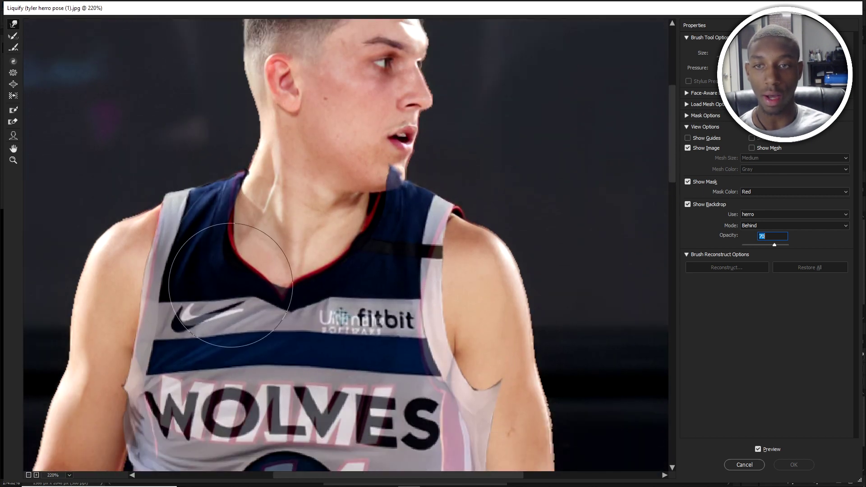
scroll(248, 287, up, 1)
key(bracketleft)
key(bracketleft)
key(bracketleft)
key(bracketleft)
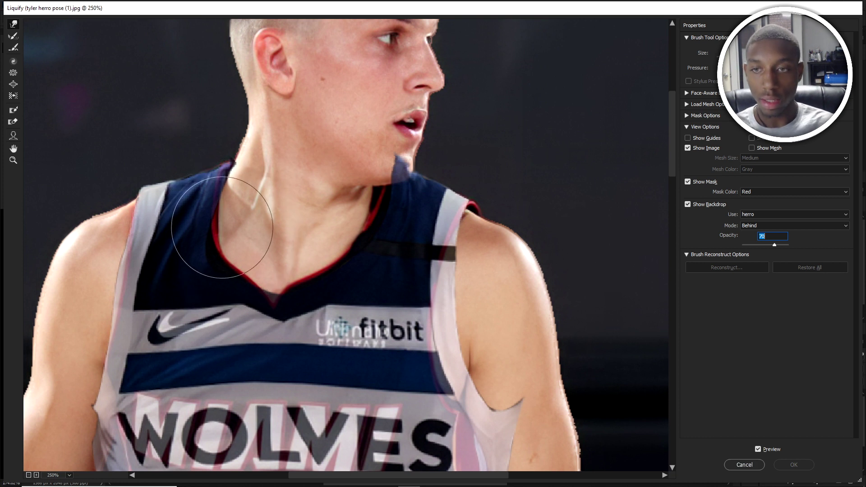
key(bracketleft)
key(bracketleft)
mouse_move(217, 255)
mouse_down()
mouse_move(231, 260)
mouse_move(225, 243)
mouse_move(240, 264)
mouse_move(296, 266)
mouse_move(332, 283)
mouse_move(332, 259)
mouse_move(354, 244)
mouse_move(373, 200)
mouse_up()
scroll(289, 289, up, 1)
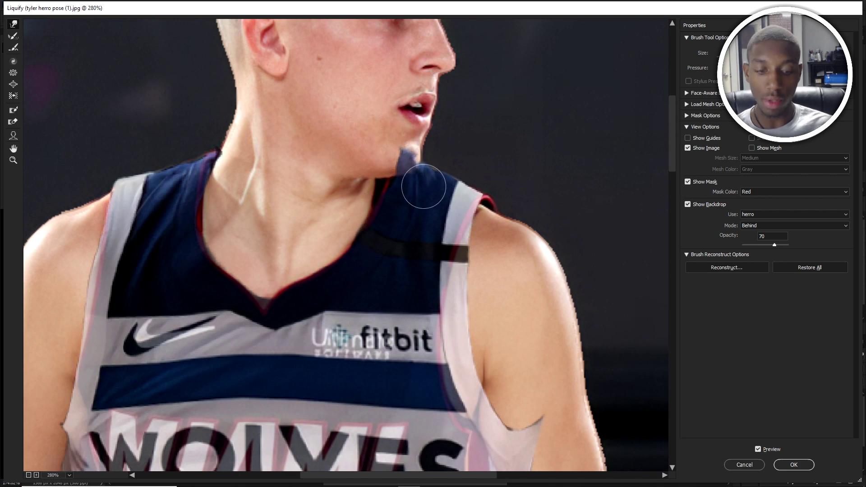
- Try to push the jersey's shoulder down into the chest with a very large brush and undo the distortion
key(bracketright)
key(bracketright)
key(bracketright)
key(bracketright)
key(bracketright)
key(bracketright)
key(bracketright)
key(bracketright)
key(bracketright)
key(bracketright)
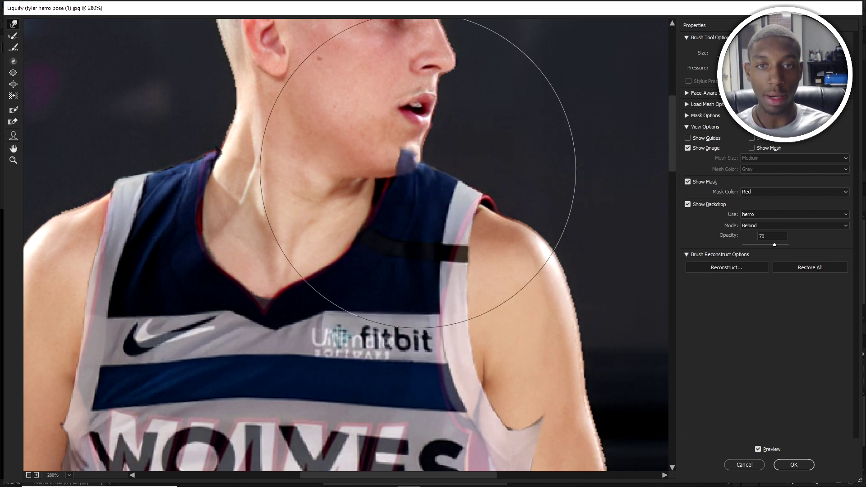
mouse_move(417, 172)
mouse_down()
mouse_move(406, 251)
mouse_move(427, 237)
mouse_move(405, 194)
mouse_move(337, 251)
mouse_up()
key(ctrl+alt+z)
key(ctrl+alt+z)
key(ctrl+alt+z)
key(ctrl+alt+z)
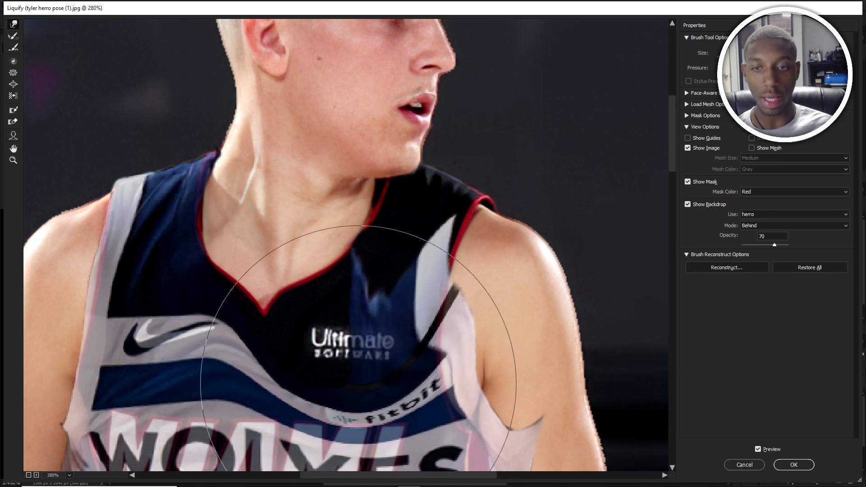
- With a smaller brush, push the stray fabric down off the chin and extend the shoulder strap over the original jersey's red trim
key(bracketleft)
key(bracketleft)
key(bracketleft)
key(bracketleft)
key(bracketleft)
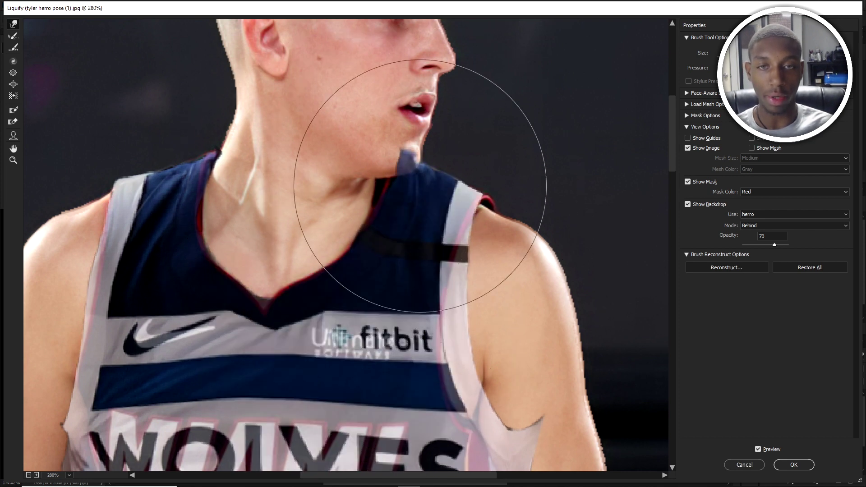
key(bracketleft)
key(bracketleft)
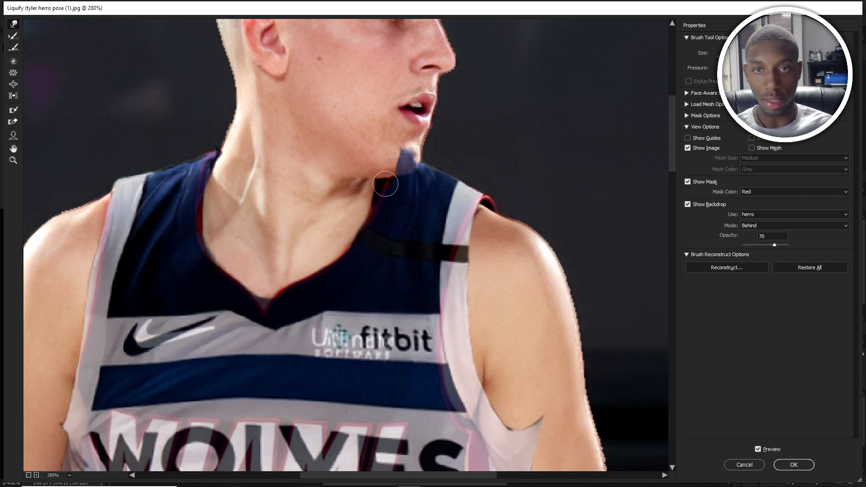
drag(403, 155, 397, 156)
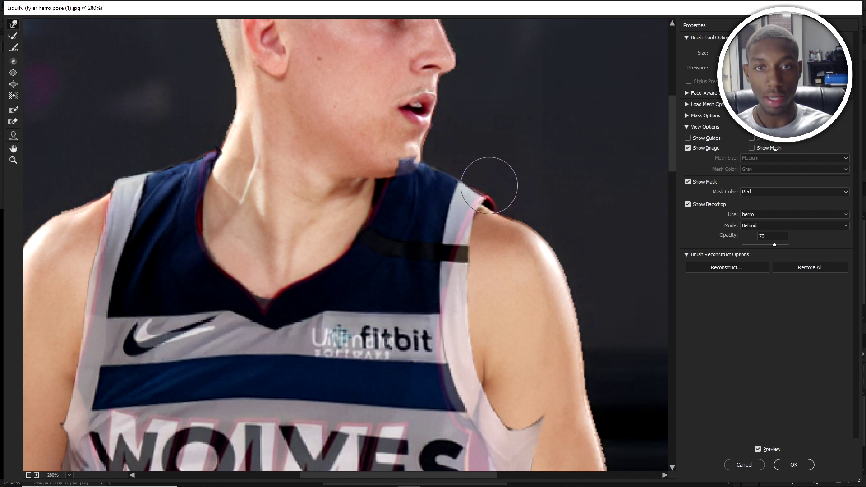
key(bracketleft)
drag(470, 180, 478, 184)
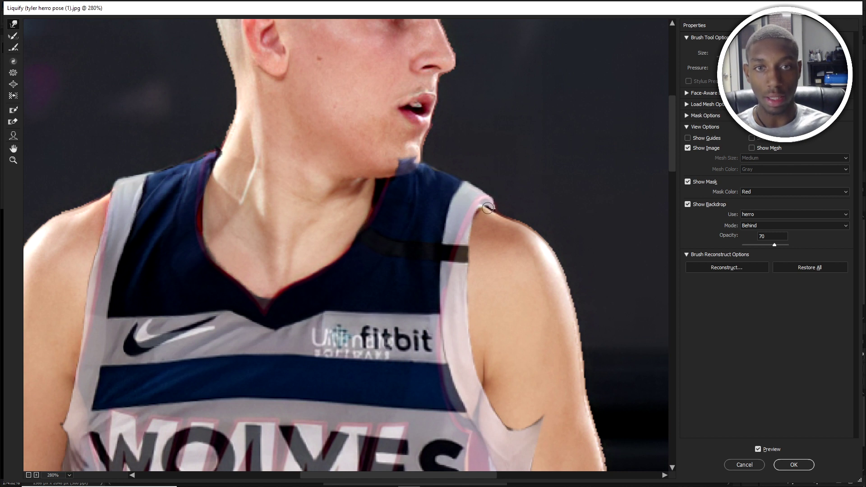
- Enlarge the brush and push the jersey's pointed armpit corner back in beside the sleeved arm
scroll(493, 208, down, 6)
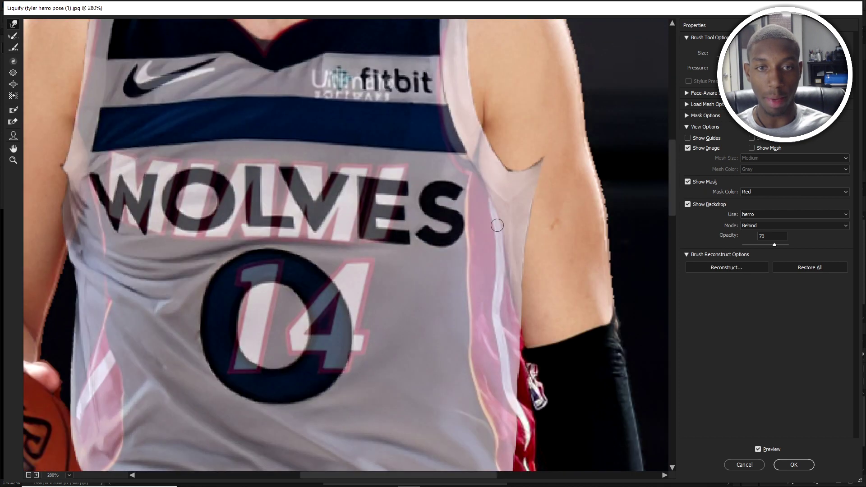
key(bracketright)
key(bracketright)
key(bracketright)
key(bracketright)
key(bracketright)
key(bracketright)
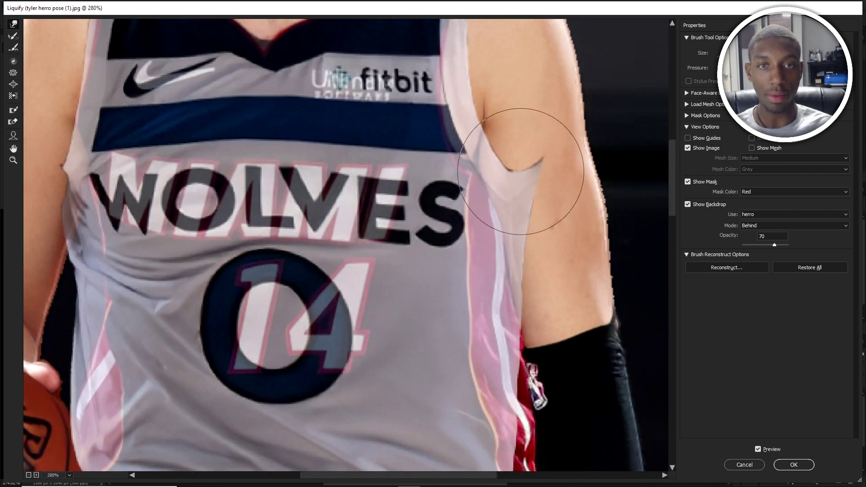
mouse_move(523, 171)
mouse_down()
mouse_move(549, 160)
mouse_move(529, 166)
mouse_up()
- Push the armhole edge beside the fitbit logo inward toward the chest with a larger brush
key(bracketleft)
key(bracketleft)
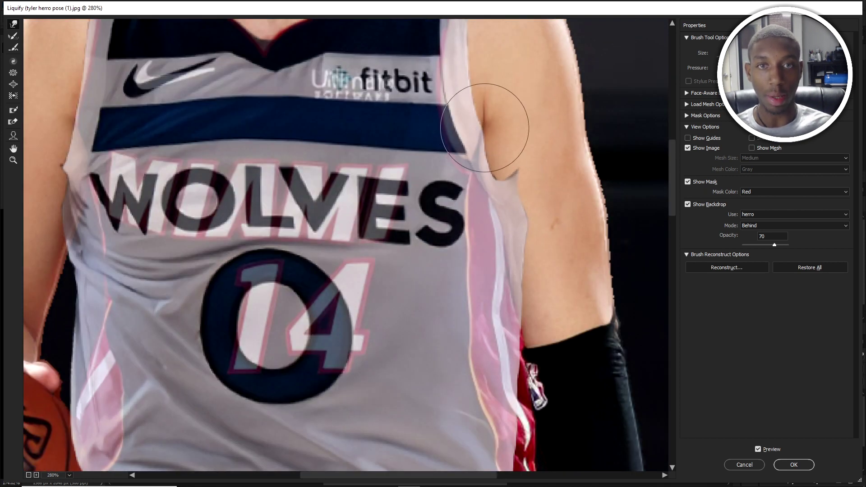
key(bracketright)
key(bracketright)
key(bracketright)
key(bracketright)
key(bracketright)
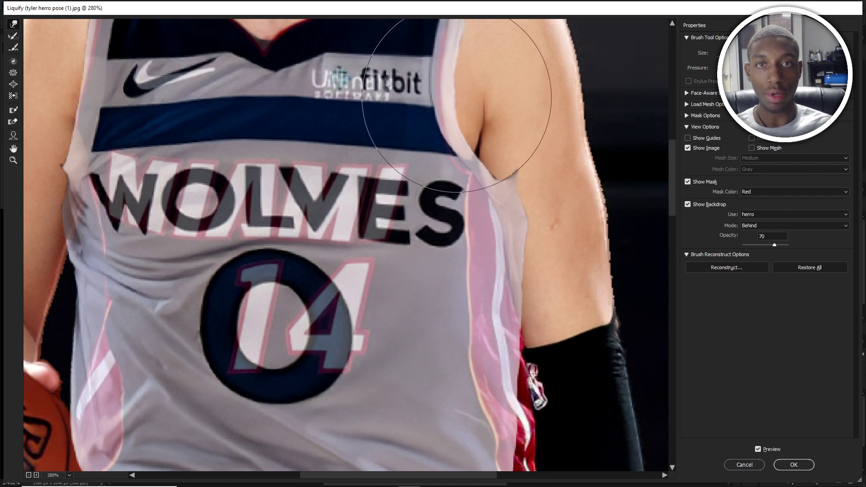
- With a smaller brush, try a push stroke through the WOLVES lettering and undo the distortion
scroll(483, 129, up, 3)
key(bracketleft)
key(bracketleft)
key(bracketleft)
key(bracketleft)
key(bracketleft)
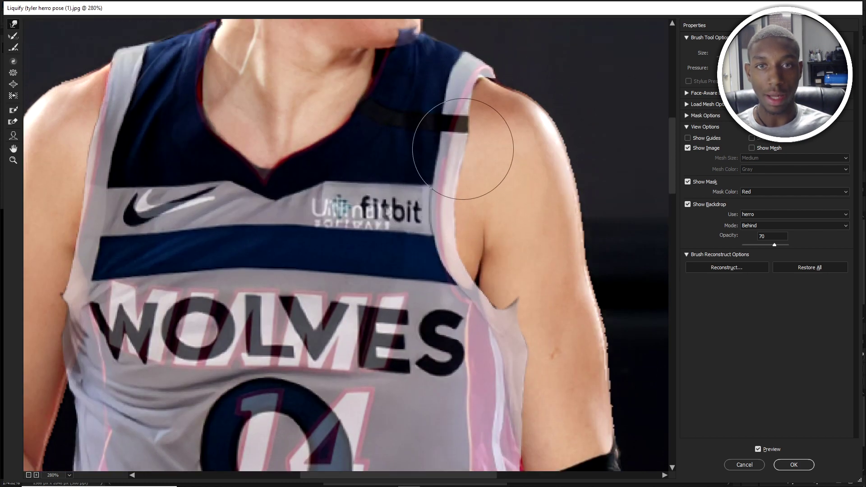
mouse_move(285, 306)
mouse_down()
mouse_move(321, 291)
mouse_move(346, 330)
mouse_up()
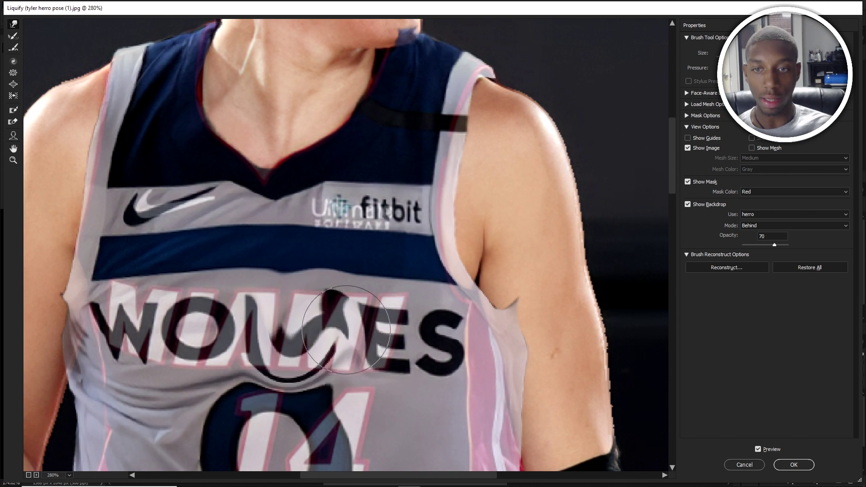
key(ctrl+z)
- Push the armhole edge, armpit corner and side edge inward on the sleeved-arm side to match the original jersey's outline
key(bracketright)
mouse_move(457, 135)
mouse_down()
mouse_move(446, 130)
mouse_move(466, 137)
mouse_move(467, 160)
mouse_up()
key(ctrl+z)
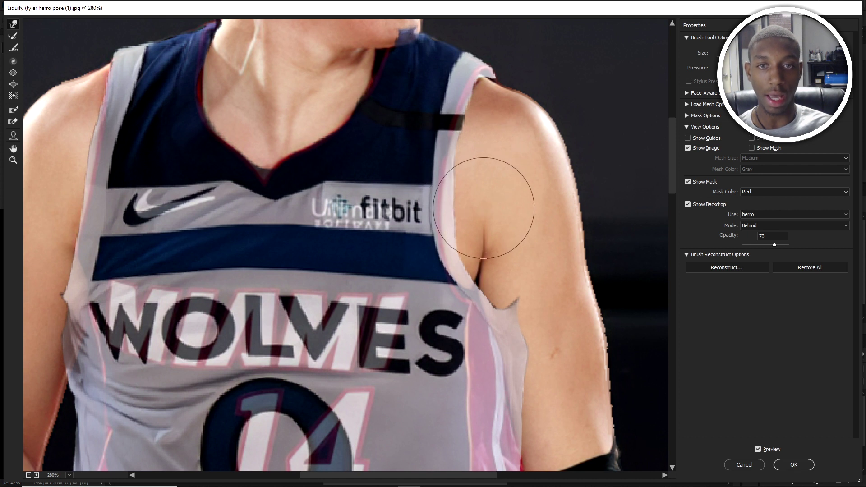
mouse_move(483, 209)
mouse_down()
mouse_move(496, 280)
mouse_move(536, 305)
mouse_move(540, 368)
mouse_move(528, 377)
mouse_move(539, 381)
mouse_move(544, 366)
mouse_move(521, 333)
mouse_move(532, 312)
mouse_up()
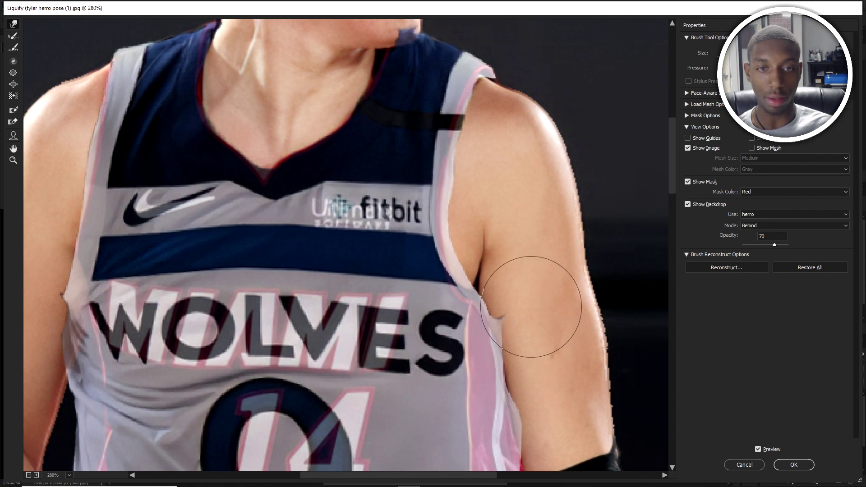
scroll(535, 313, down, 3)
scroll(519, 350, down, 2)
drag(532, 317, 522, 319)
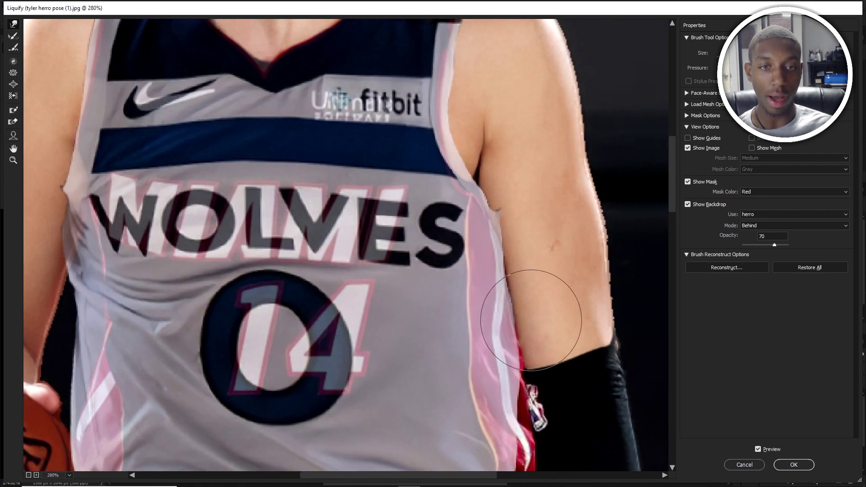
- With a smaller brush, push the jersey's lower side edge outward over the exposed red panel down to the hem corner
key(bracketleft)
key(bracketleft)
key(bracketleft)
key(bracketleft)
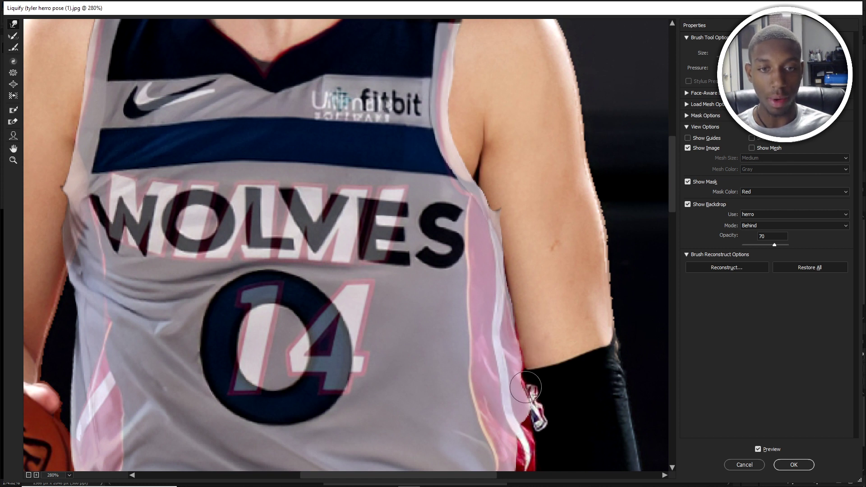
scroll(526, 408, down, 4)
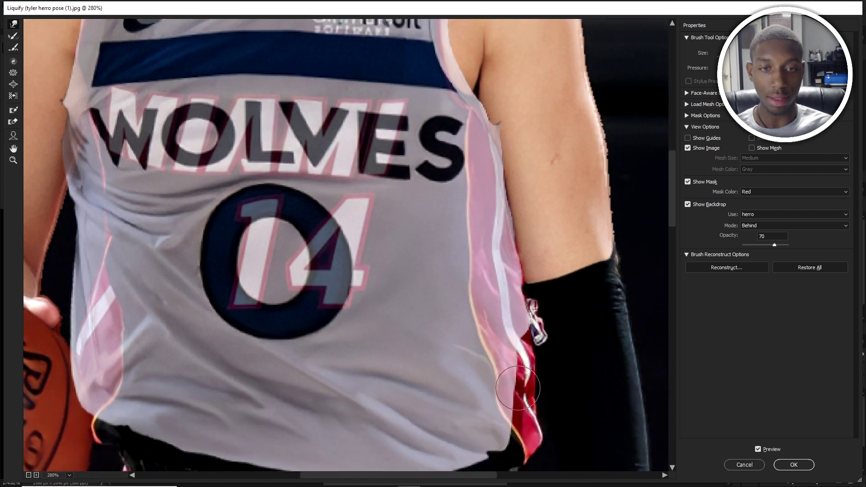
mouse_move(508, 366)
mouse_down()
mouse_move(528, 371)
mouse_move(515, 355)
mouse_move(528, 353)
mouse_move(512, 405)
mouse_move(518, 417)
mouse_move(525, 397)
mouse_up()
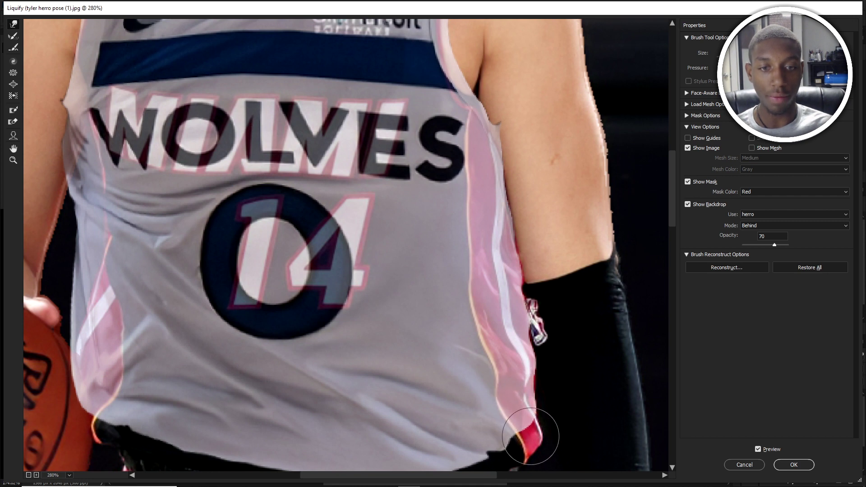
mouse_move(530, 436)
mouse_down()
mouse_move(507, 440)
mouse_move(519, 448)
mouse_up()
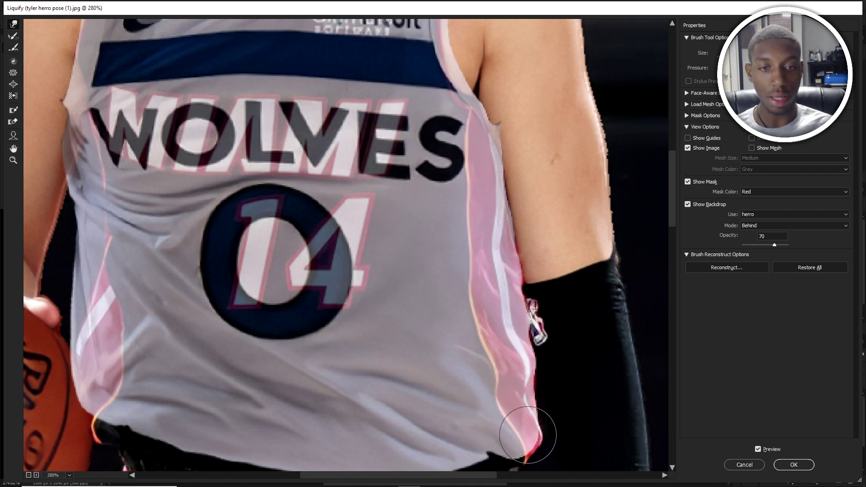
- Push the jersey's bottom hem down toward the waistband and fit its corner and side edge beside the basketball
scroll(529, 442, down, 3)
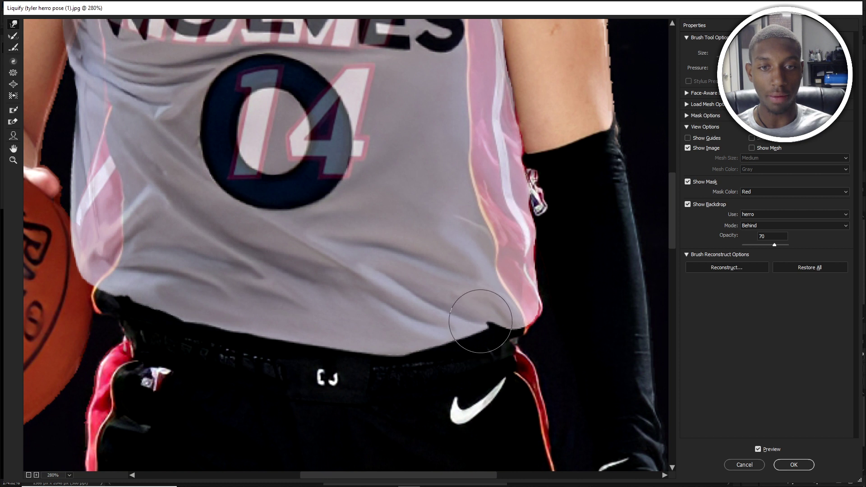
drag(480, 332, 445, 351)
drag(405, 331, 405, 348)
mouse_move(325, 333)
mouse_down()
mouse_move(319, 343)
mouse_move(365, 346)
mouse_up()
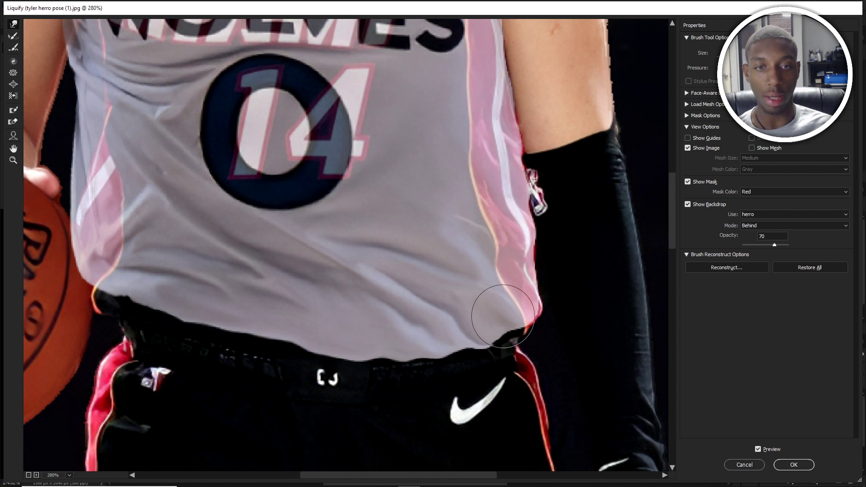
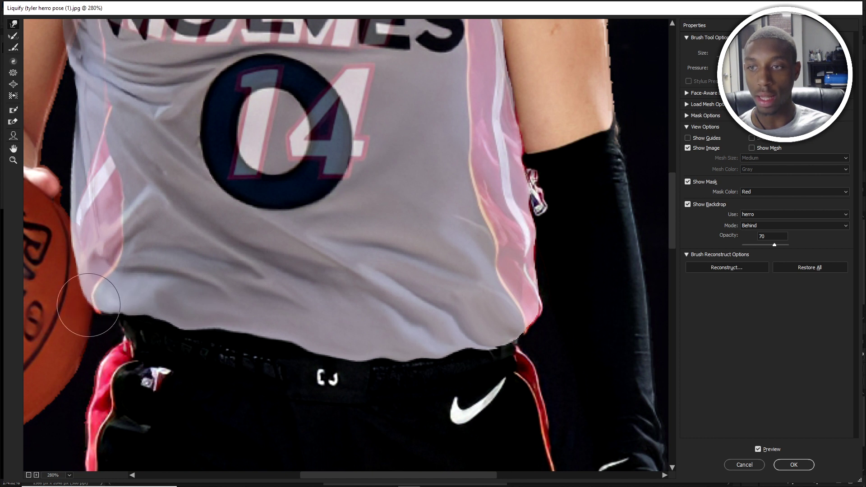
drag(68, 246, 77, 234)
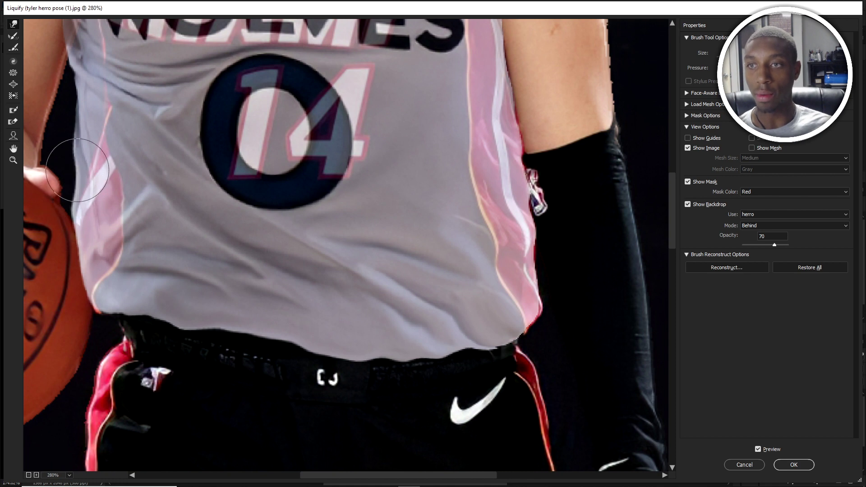
- Reduce the brush size and smooth the jersey's pointed armpit corner and side edge on the ball-hand side
scroll(72, 171, down, 4)
scroll(153, 162, up, 4)
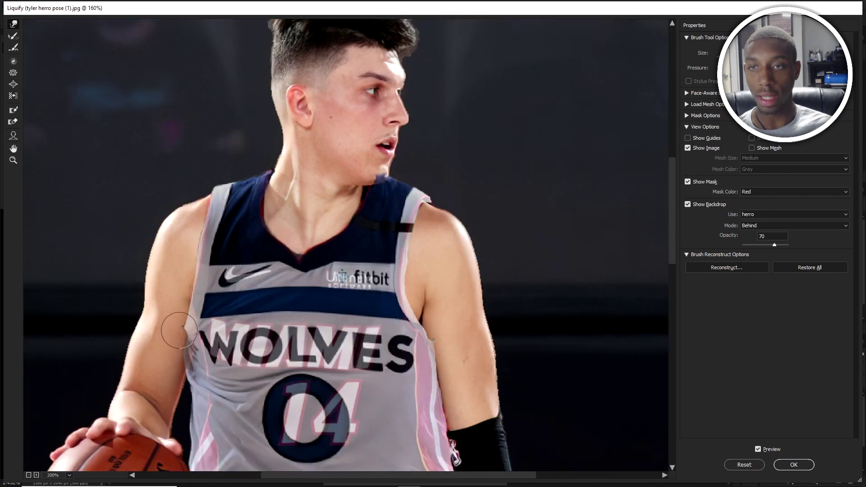
scroll(163, 226, down, 6)
scroll(171, 216, up, 12)
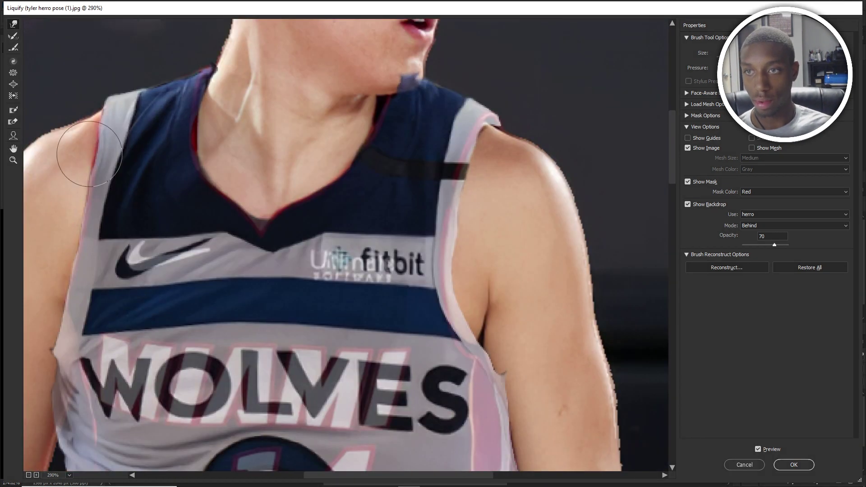
scroll(506, 155, up, 3)
scroll(506, 154, down, 3)
key([)
scroll(528, 310, down, 6)
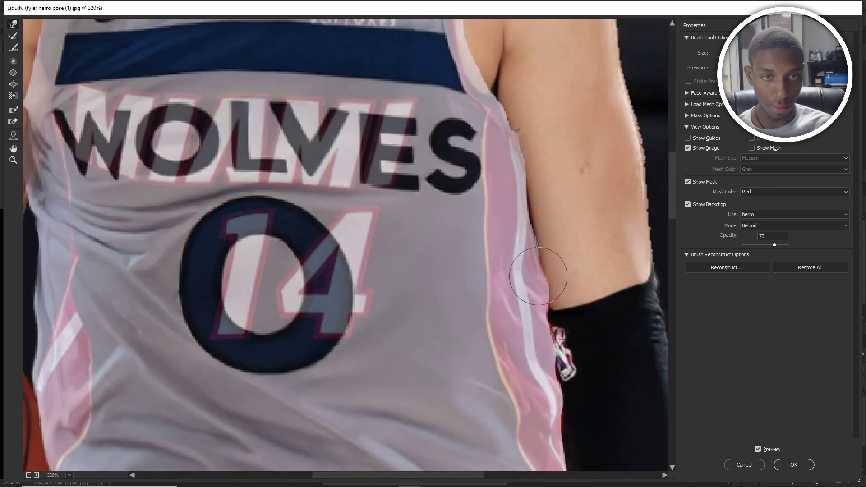
scroll(126, 331, down, 3)
mouse_move(126, 332)
mouse_down()
mouse_move(147, 311)
mouse_move(123, 183)
mouse_move(119, 126)
mouse_move(129, 107)
mouse_up()
scroll(286, 170, up, 2)
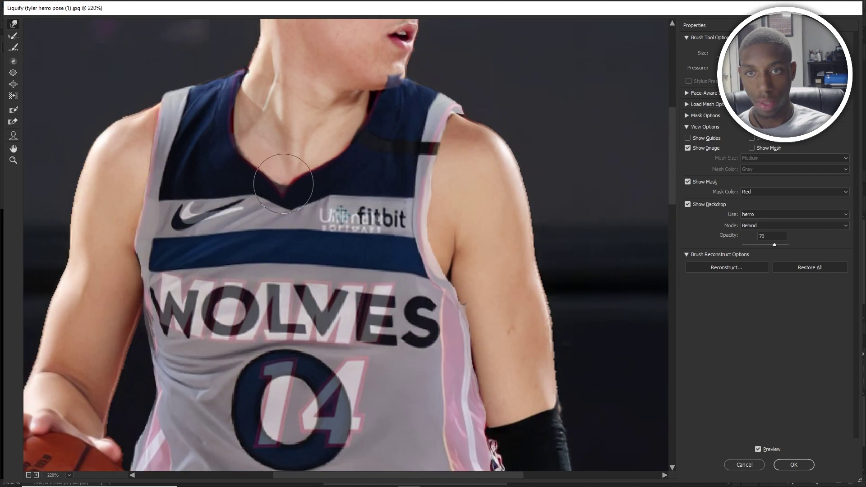
- Raise the backdrop opacity to 100 and inspect the jersey's fit across the player's torso and shoulders
scroll(508, 247, down, 5)
scroll(195, 170, down, 2)
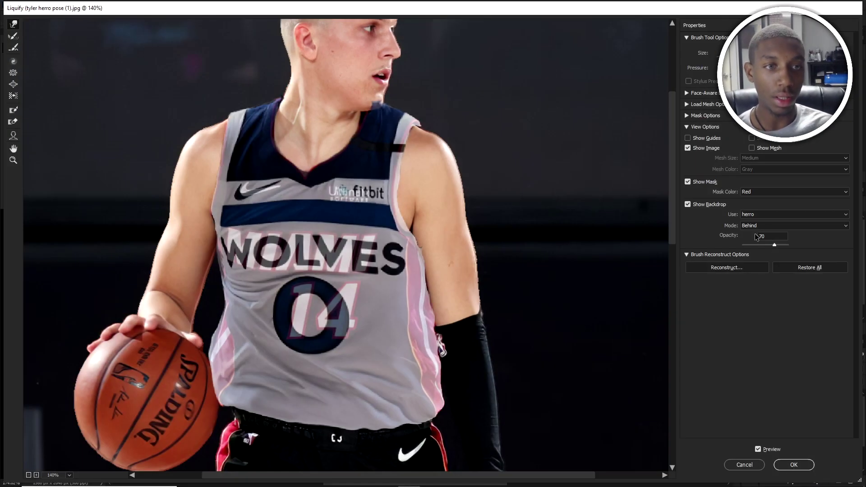
drag(774, 245, 796, 245)
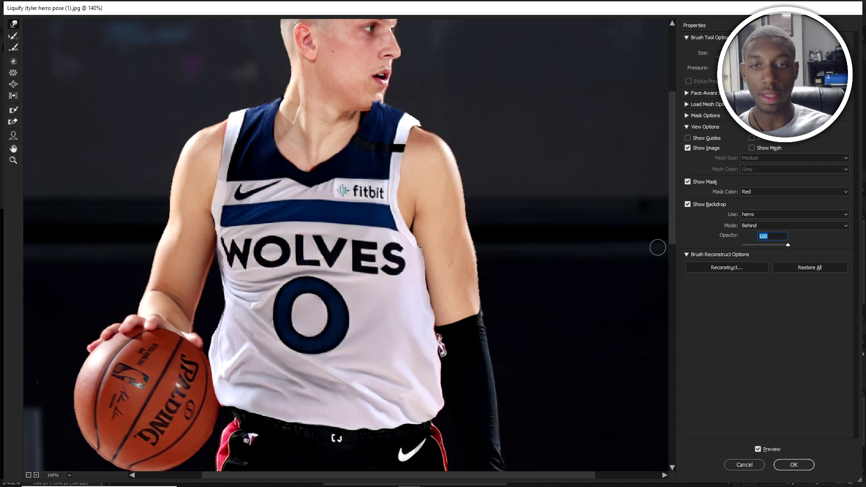
scroll(338, 177, down, 2)
scroll(307, 157, down, 1)
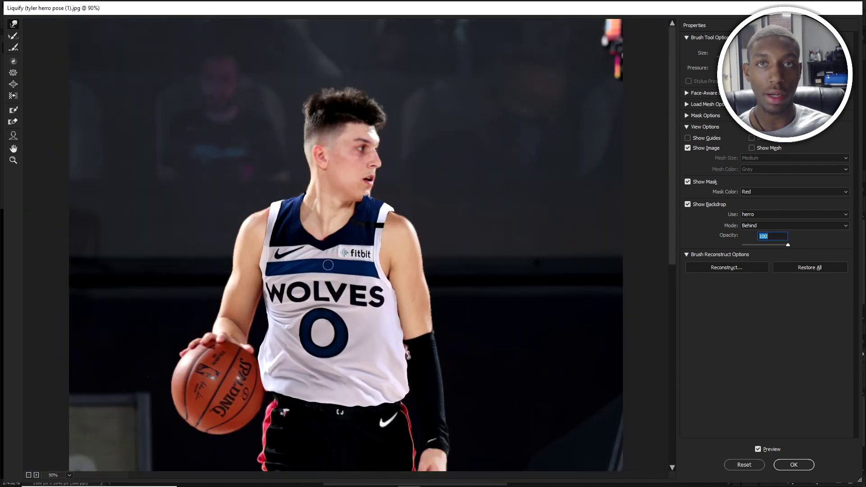
scroll(328, 264, up, 2)
scroll(311, 225, down, 1)
scroll(293, 189, up, 1)
scroll(278, 154, down, 1)
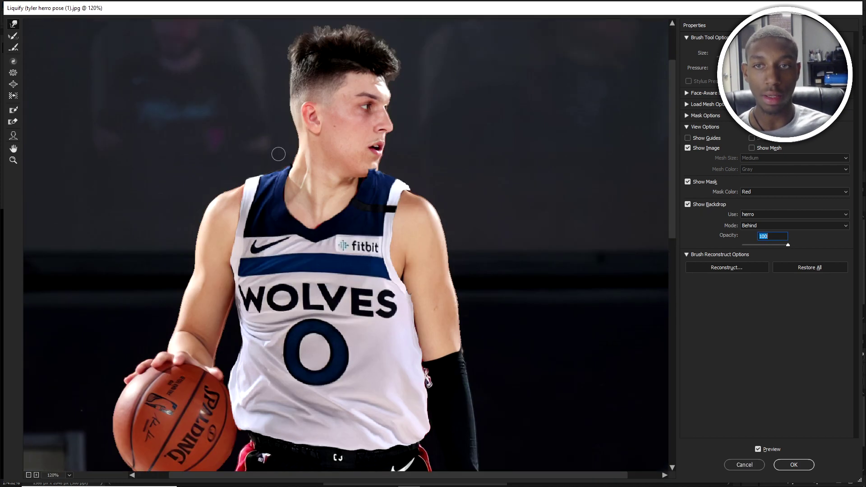
scroll(347, 169, up, 2)
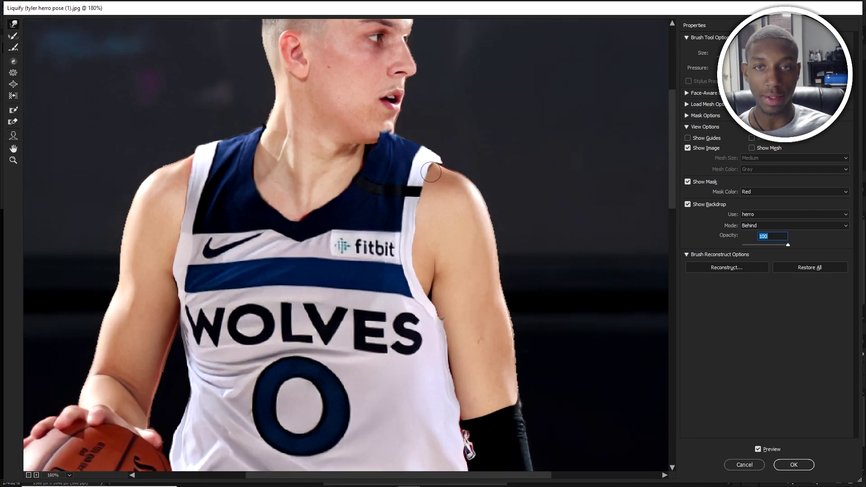
scroll(431, 172, down, 3)
scroll(406, 131, up, 5)
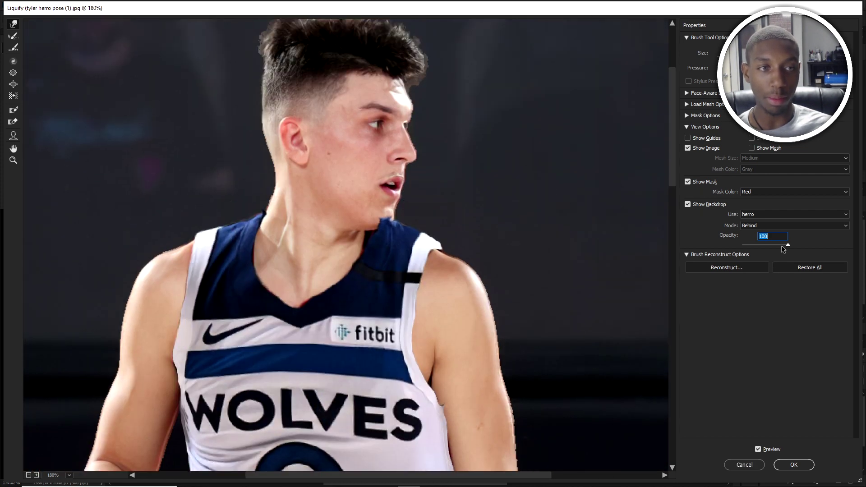
- Push the stray collar fabric off the chin with the backdrop opacity lowered to 35, and restore the opacity to 100
drag(781, 247, 758, 245)
scroll(556, 220, up, 3)
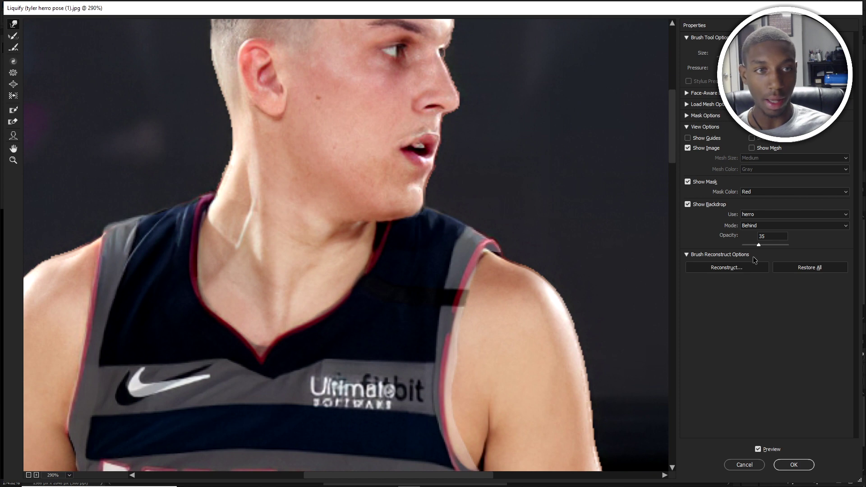
drag(758, 245, 787, 245)
scroll(196, 248, down, 8)
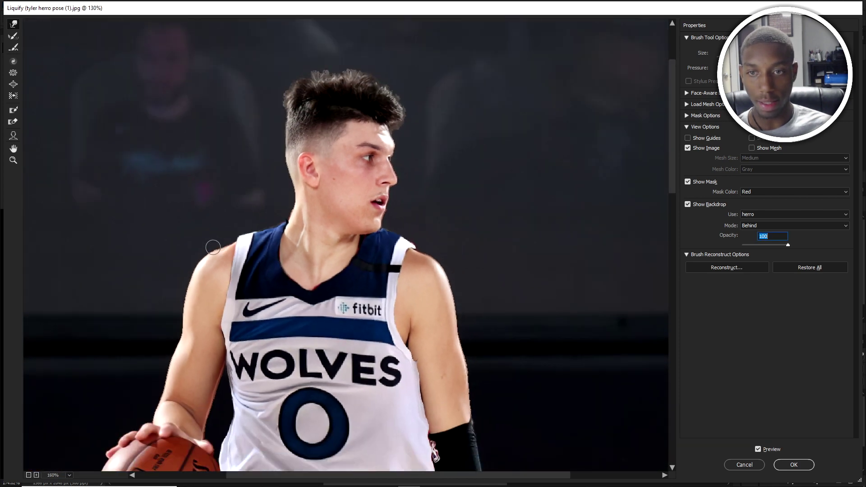
- Reshape the V-neck collar edge along the player's neck, enlarging the brush for the wider curve
scroll(271, 298, up, 5)
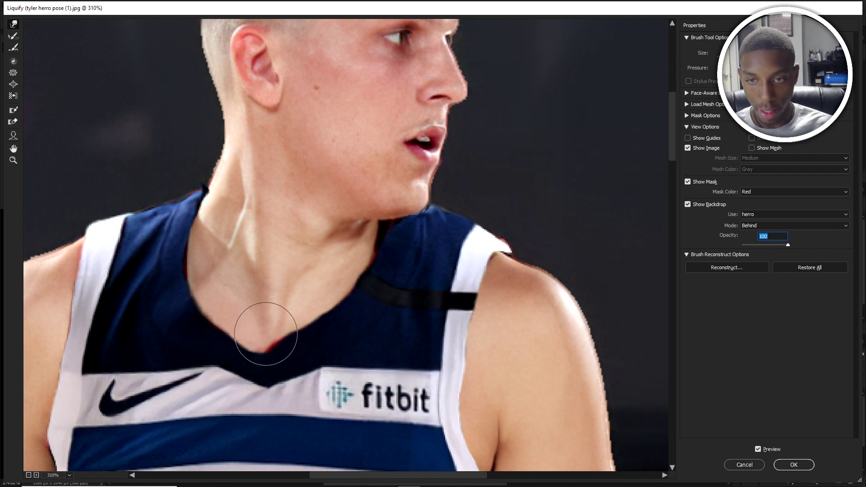
mouse_move(265, 334)
mouse_down()
mouse_move(326, 298)
mouse_move(263, 344)
mouse_move(280, 329)
mouse_move(304, 327)
mouse_move(351, 275)
mouse_up()
key(bracketright)
key(bracketright)
key(bracketright)
key(bracketright)
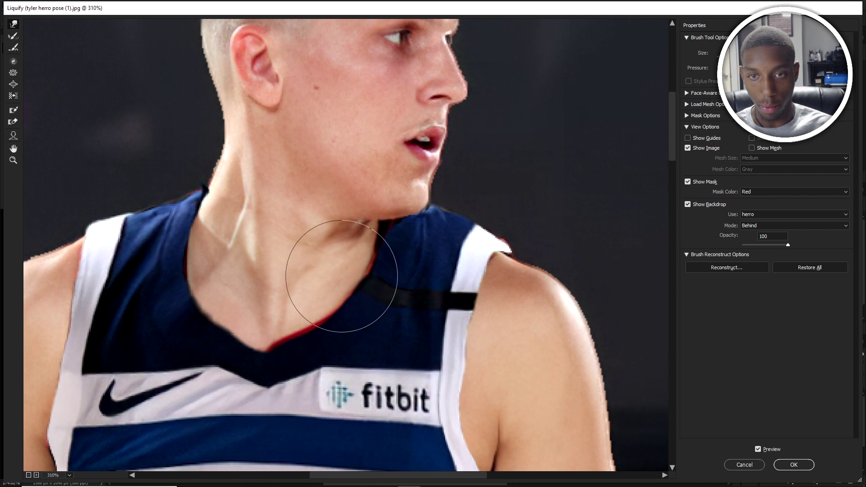
- With a smaller brush, push in the strap's pointed white tip on the sleeved-arm shoulder
key(bracketleft)
key(bracketleft)
key(bracketleft)
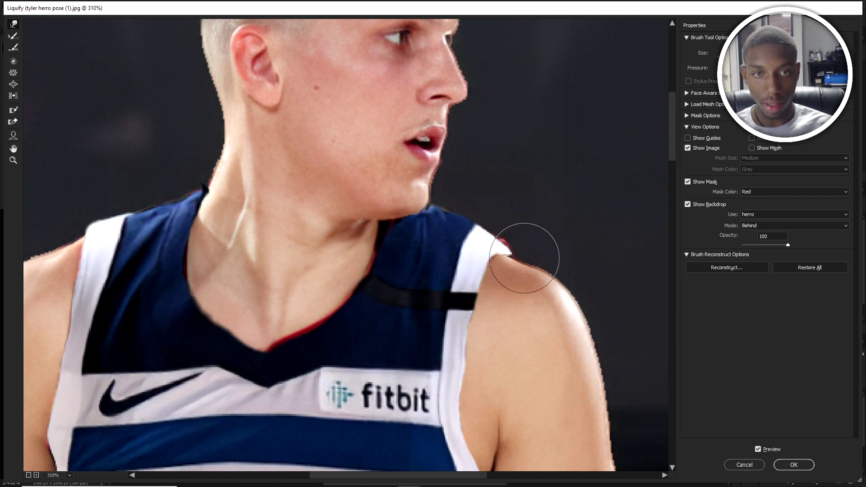
scroll(299, 316, down, 5)
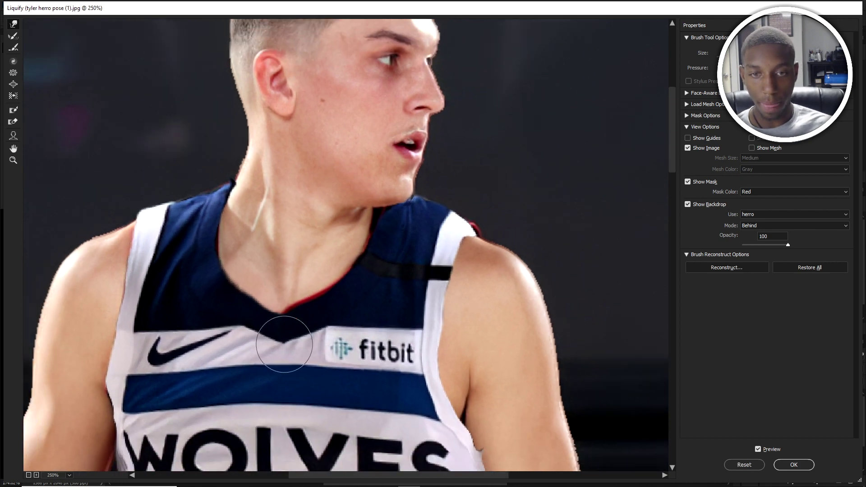
- Examine the jersey's neckline, armholes, side edges and hem against the player's body at several magnifications
scroll(293, 350, down, 5)
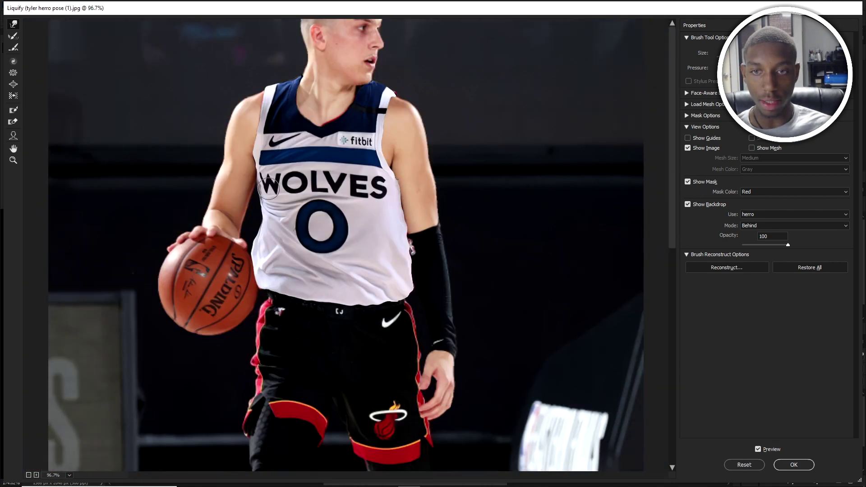
scroll(337, 215, up, 5)
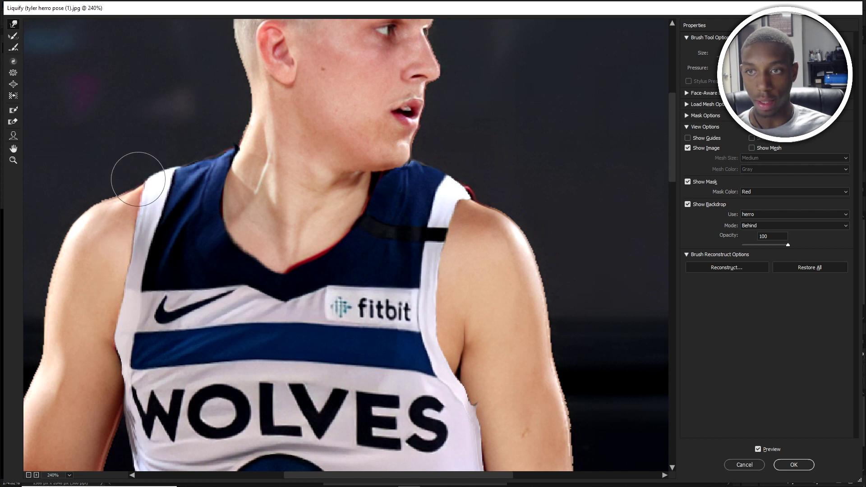
scroll(251, 226, down, 5)
scroll(248, 230, down, 6)
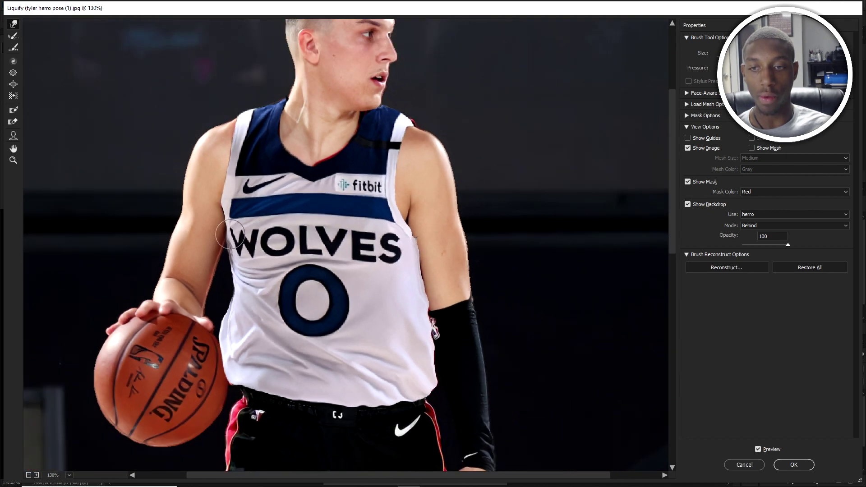
scroll(230, 228, down, 5)
scroll(231, 228, up, 6)
scroll(309, 247, up, 5)
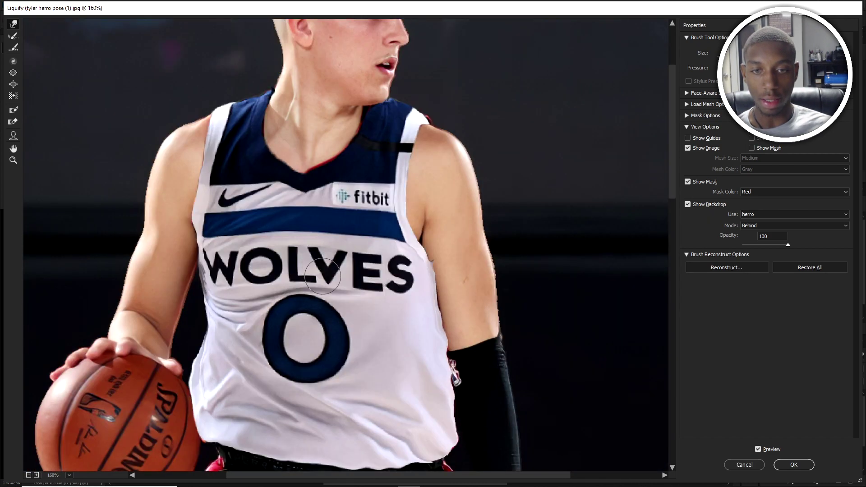
scroll(401, 258, down, 4)
alt+scroll(402, 257, up, 1)
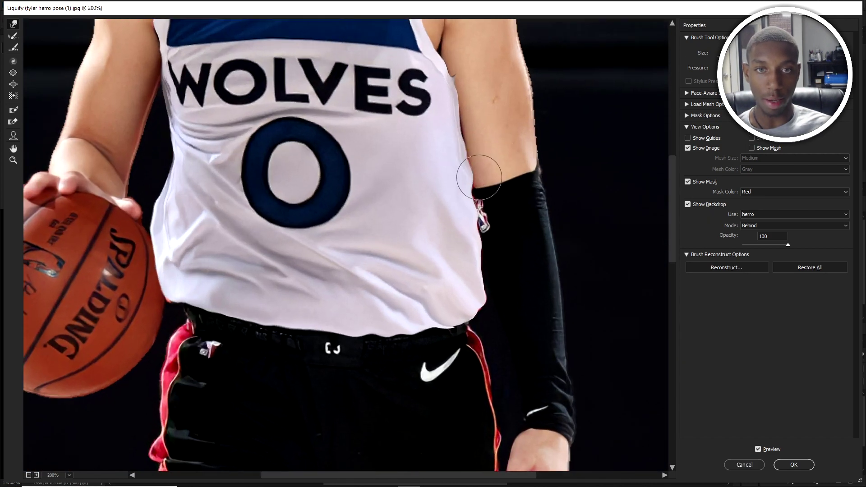
alt+scroll(481, 218, down, 2)
scroll(397, 222, up, 10)
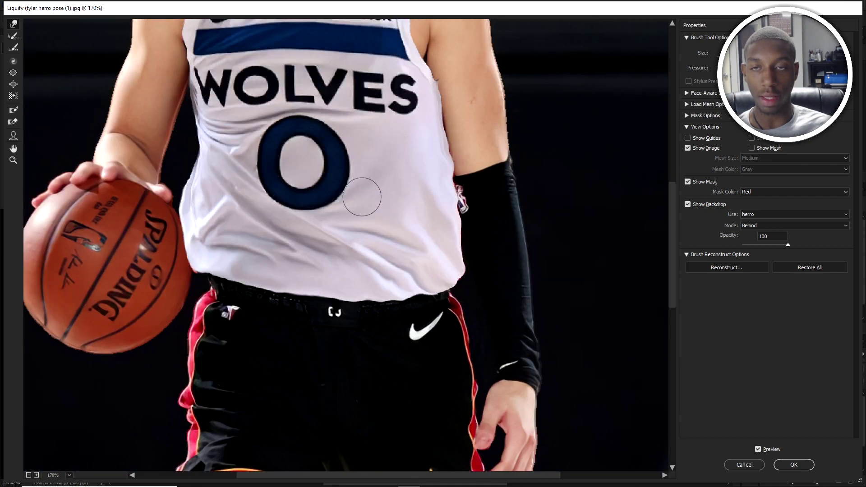
- Compare the jersey with and without the Liquify changes, and apply the filter
alt+scroll(362, 197, down, 1)
scroll(496, 234, down, 3)
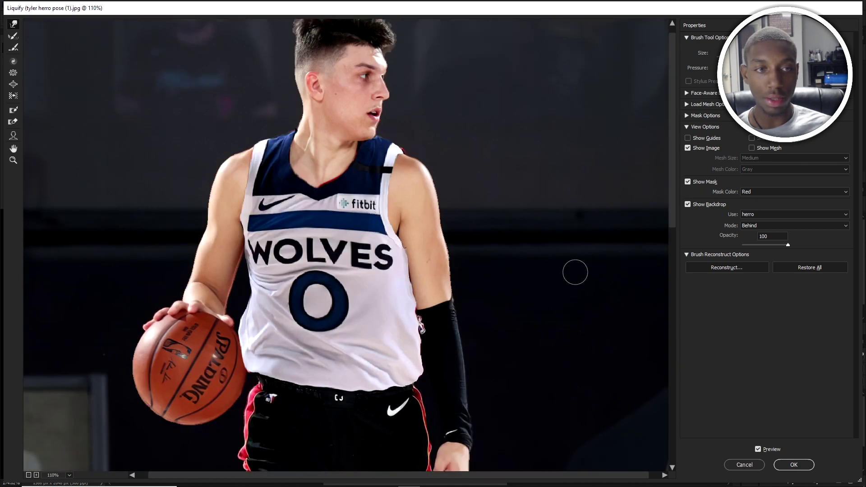
click(757, 449)
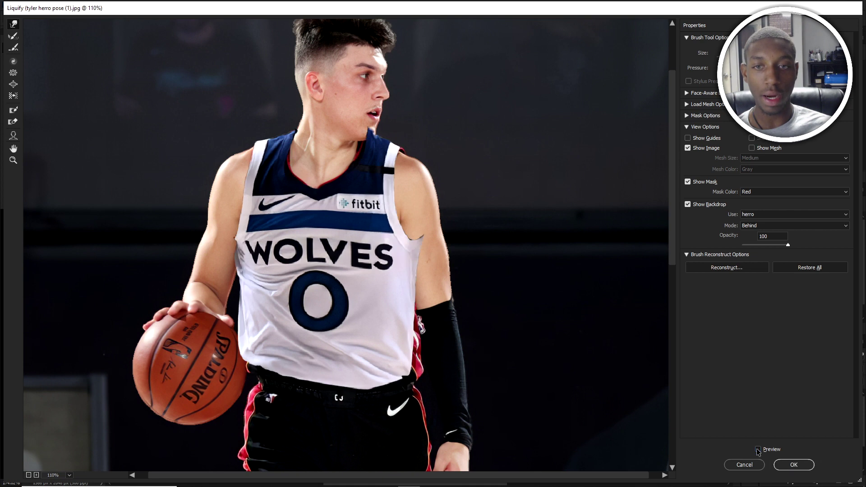
click(757, 449)
click(758, 449)
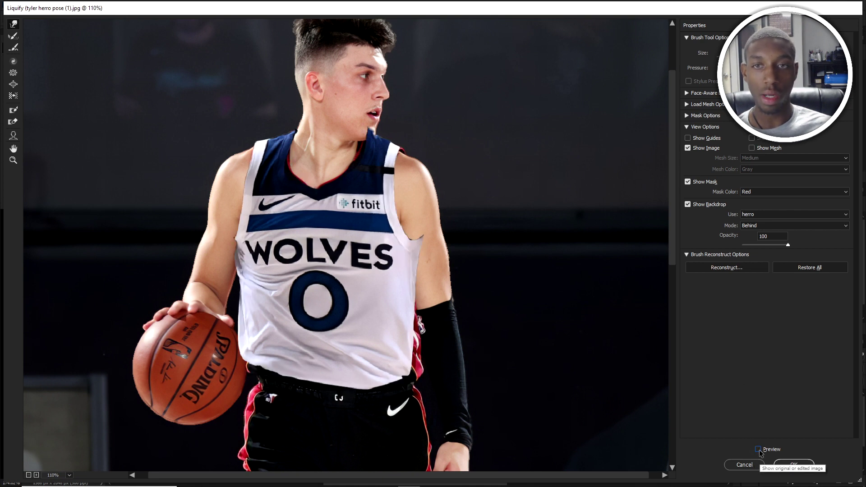
click(758, 449)
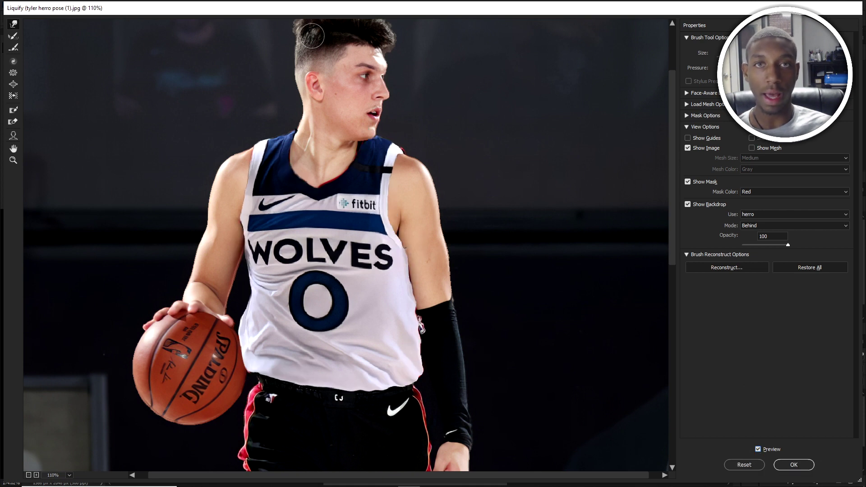
scroll(311, 35, up, 3)
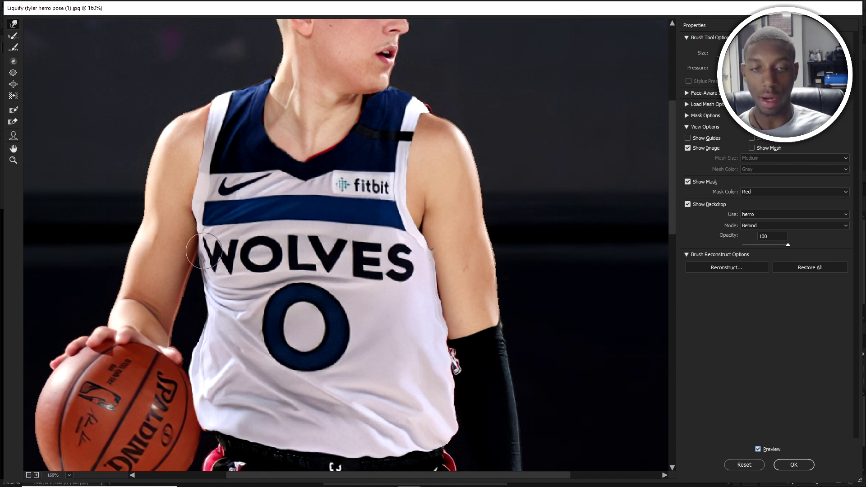
click(793, 465)
- Move the white Wolves shorts over the player's black shorts, with the waistband just below the jersey hem
scroll(423, 253, down, 3)
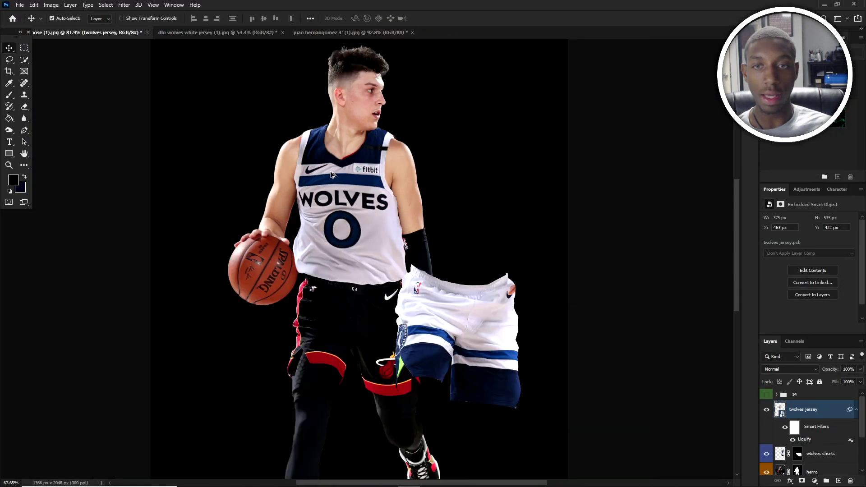
scroll(439, 266, up, 3)
drag(501, 354, 330, 310)
scroll(323, 291, down, 3)
drag(356, 231, 380, 294)
scroll(376, 252, up, 3)
scroll(386, 283, down, 2)
scroll(380, 309, up, 1)
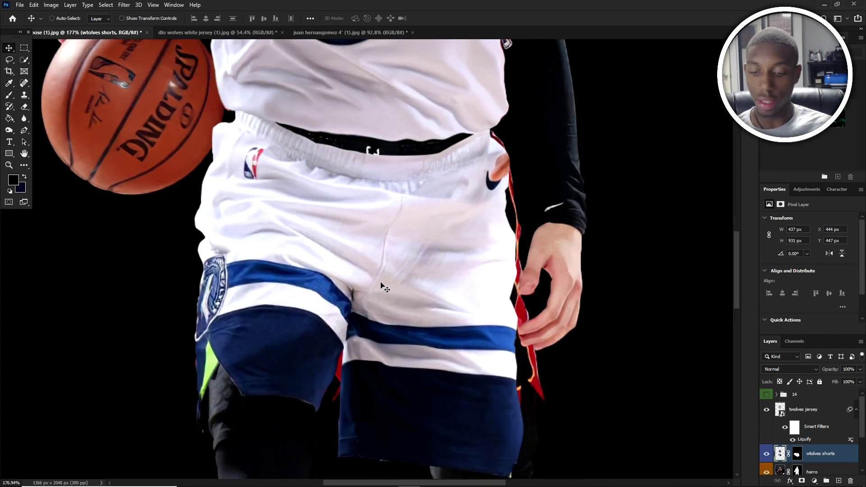
- Free-transform the shorts, rotating them about -3.13° and raising them so the waistband tucks under the jersey
key(ctrl+t)
drag(596, 262, 600, 242)
drag(466, 301, 452, 260)
- Warp the shorts, pulling the waistband and hip on the ball side down and inward to follow the player's waist
right_click(422, 283)
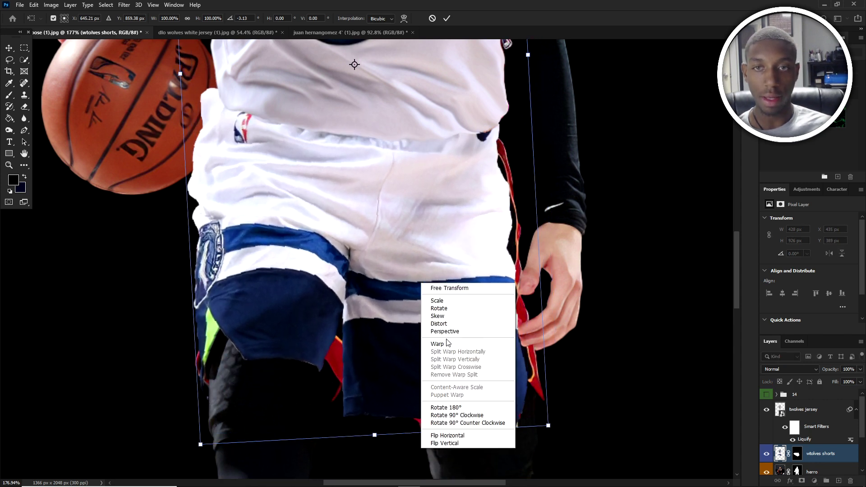
click(437, 343)
mouse_move(286, 128)
mouse_down()
mouse_move(290, 142)
mouse_move(286, 133)
mouse_up()
drag(197, 103, 208, 123)
drag(317, 133, 309, 135)
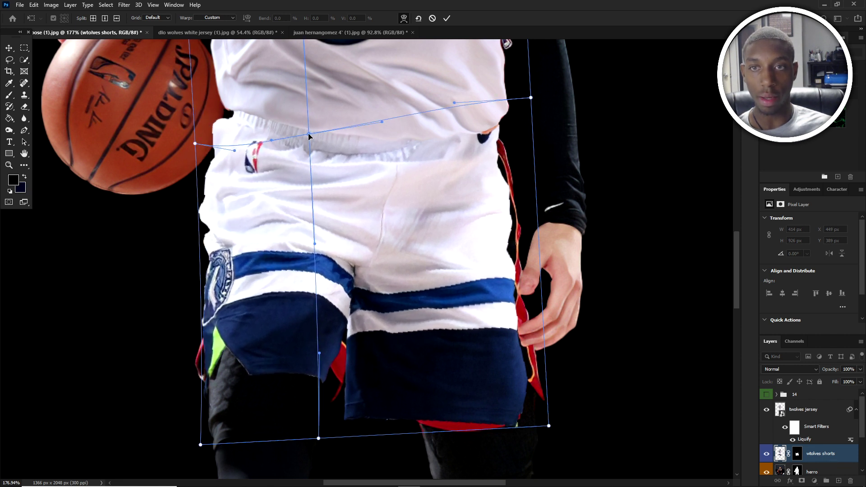
- Warp the lower part of the shorts outward toward the free hand, shifting the crotch and inner leg slightly the same way
drag(548, 425, 567, 422)
drag(380, 384, 407, 391)
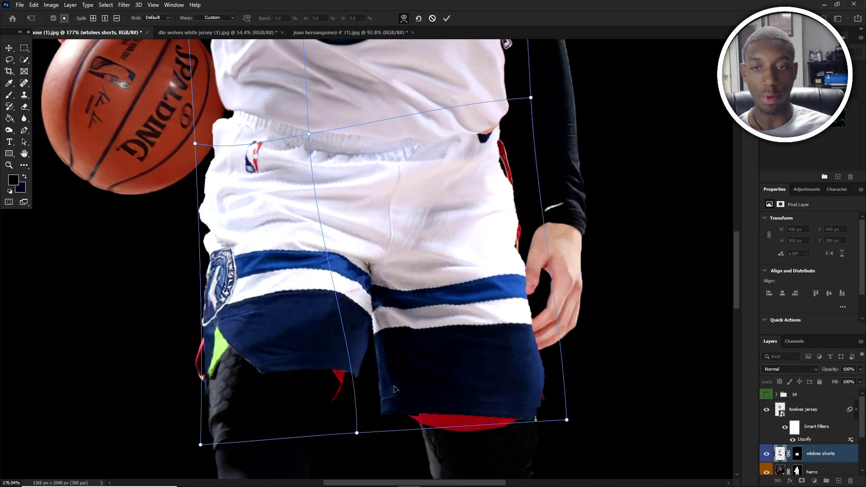
key(ctrl+z)
drag(355, 386, 364, 388)
drag(353, 420, 366, 419)
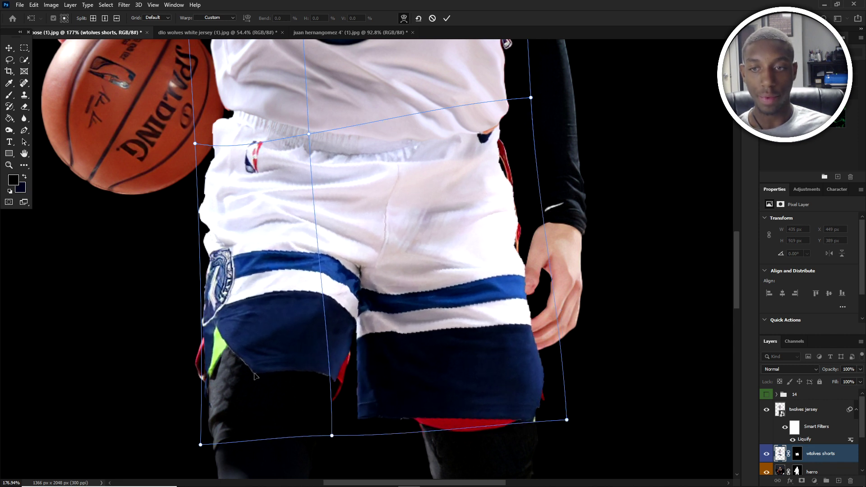
- Pull the logo-side leg edge outward and the swoosh-side hip up and outward, and commit the warp
drag(203, 348, 193, 348)
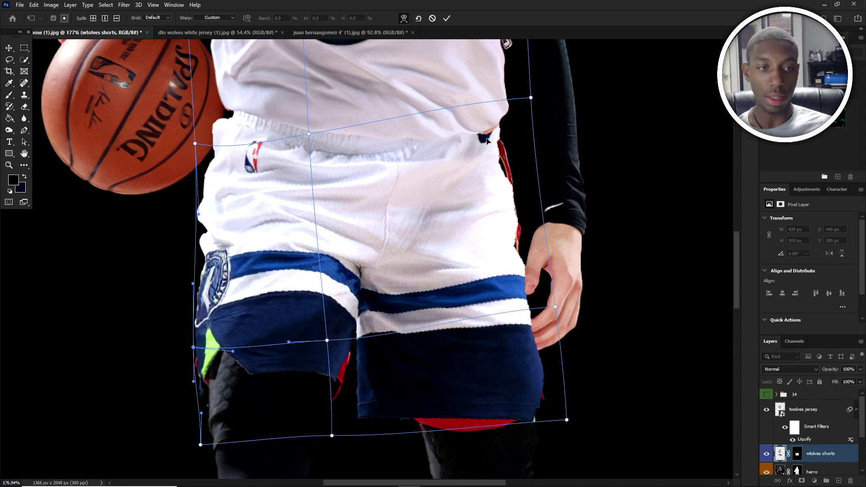
drag(486, 141, 494, 133)
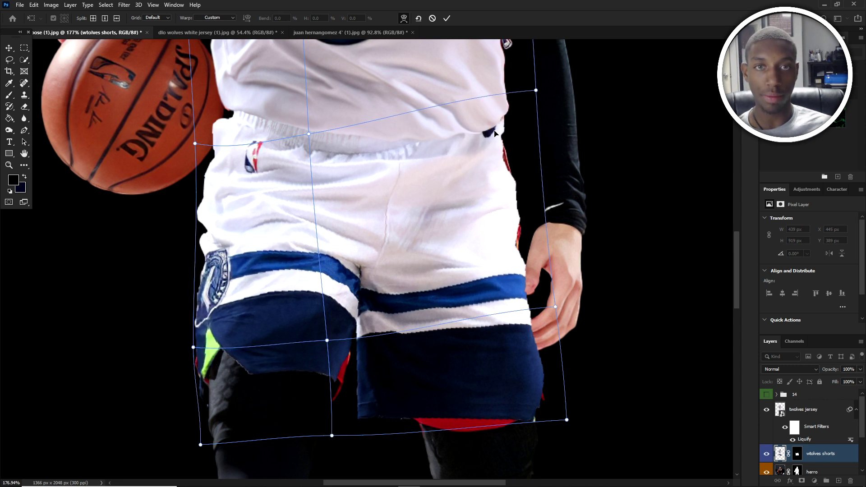
scroll(435, 262, down, 6)
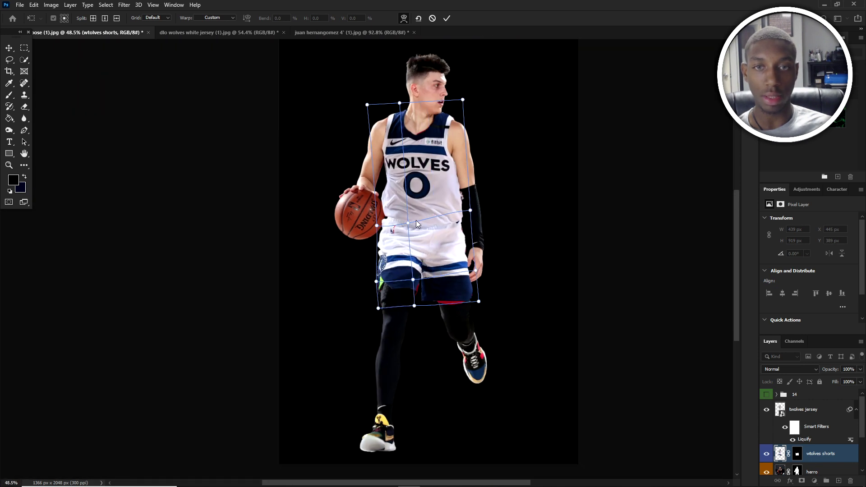
scroll(438, 264, up, 3)
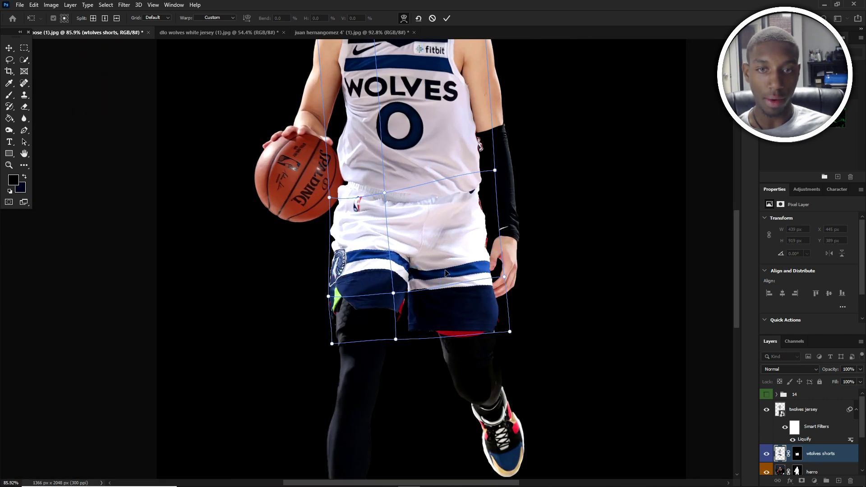
key(Return)
- Convert the wtolves shorts layer to a smart object and open it in the Liquify filter
right_click(818, 452)
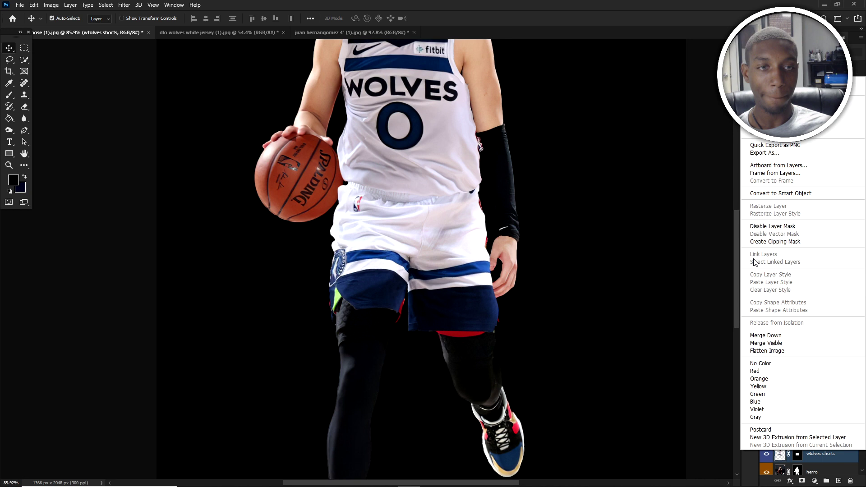
click(777, 194)
scroll(519, 199, up, 1)
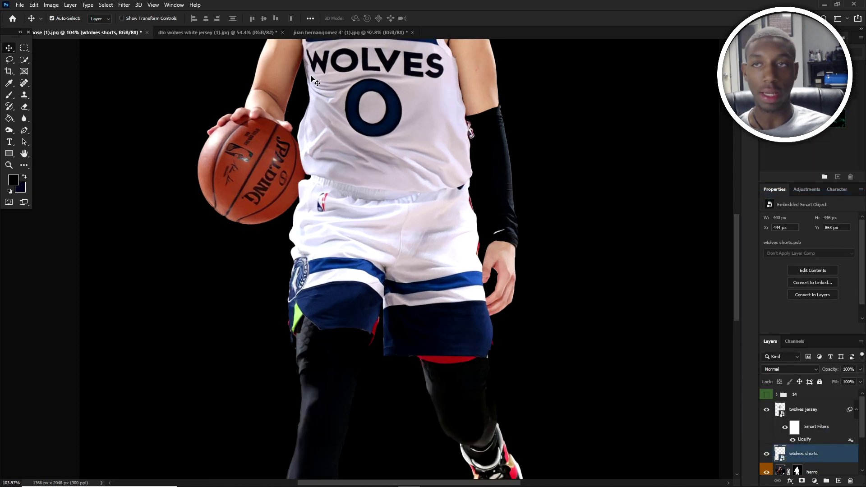
click(121, 5)
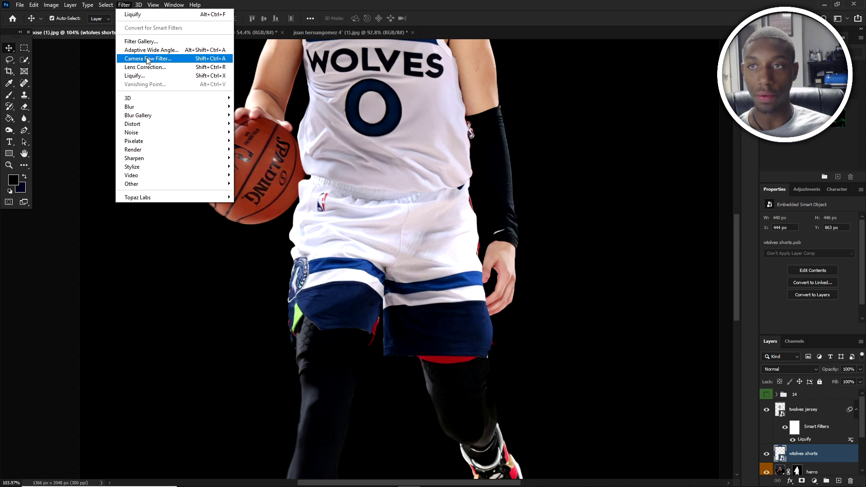
click(169, 76)
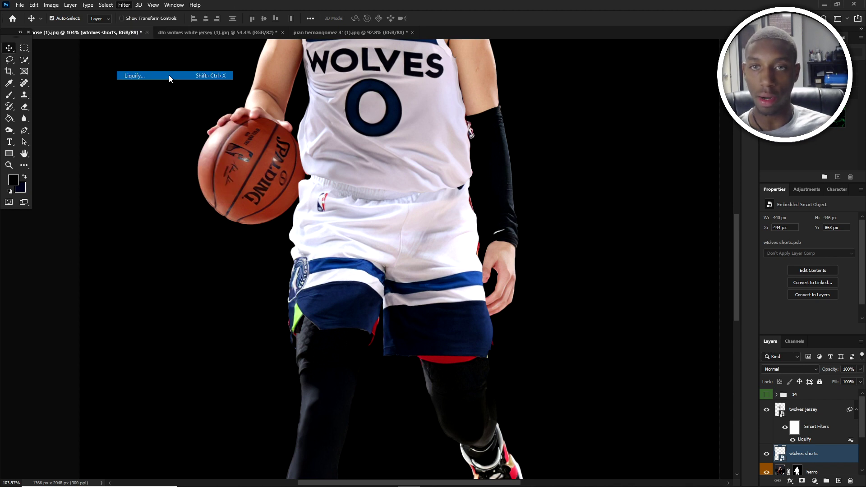
- Use the herro layer as the Liquify backdrop behind the shorts and lower its opacity to 58
scroll(352, 251, up, 6)
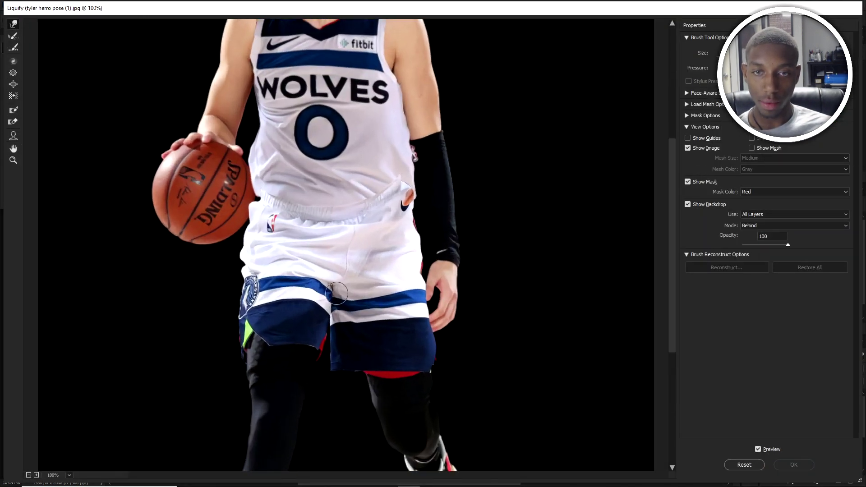
scroll(329, 291, up, 2)
click(792, 213)
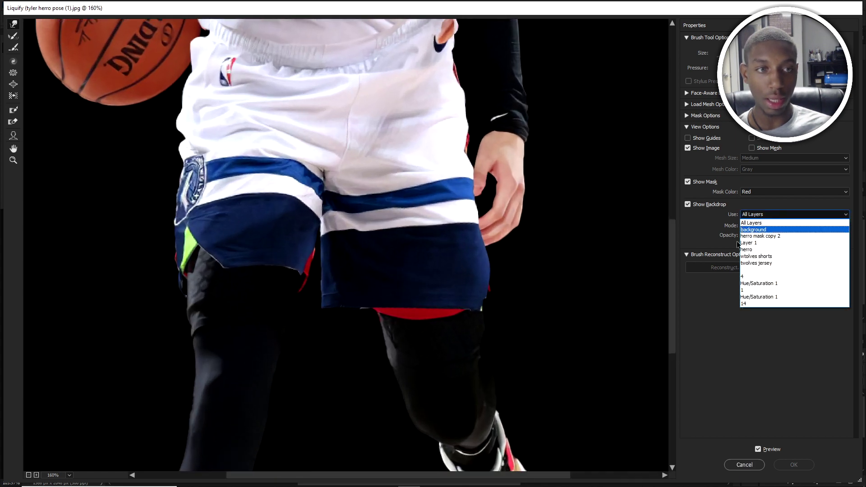
click(706, 204)
click(707, 206)
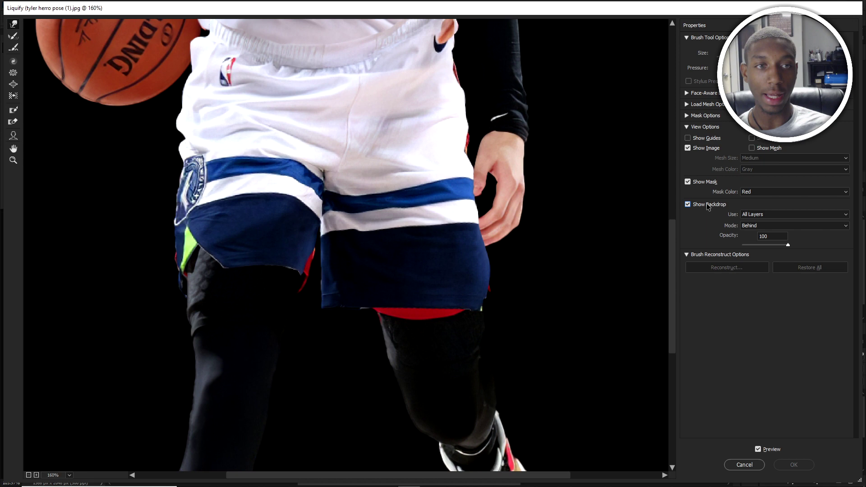
click(771, 215)
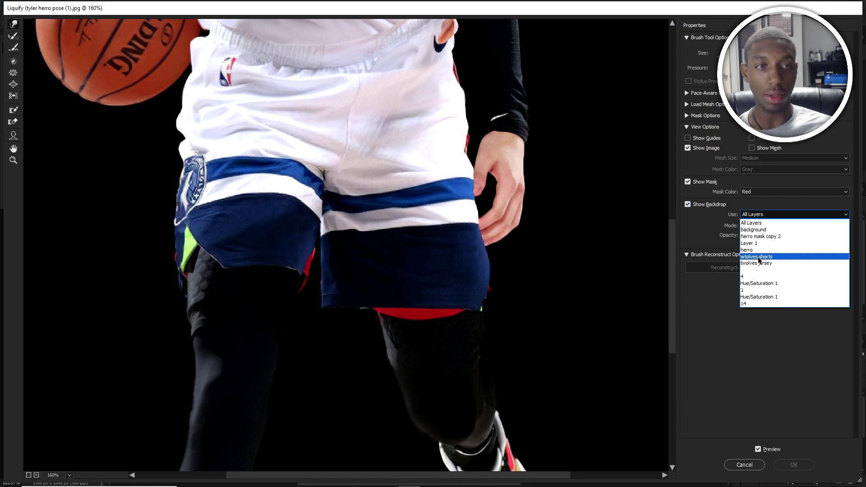
click(761, 249)
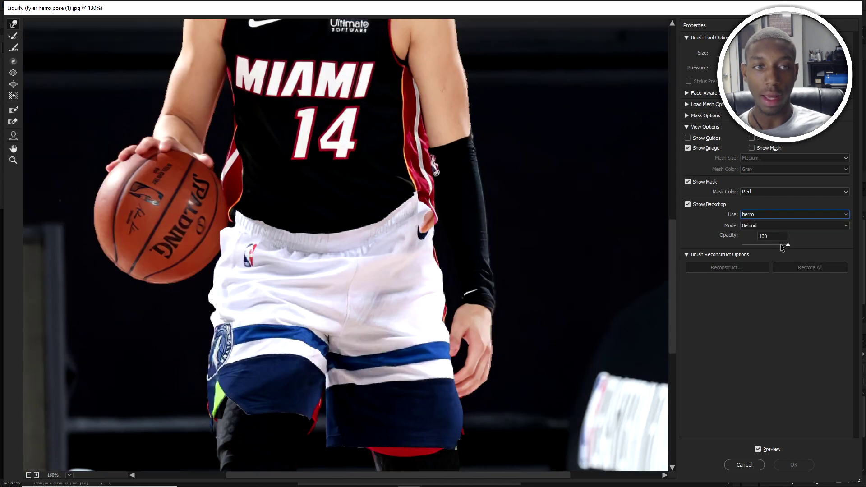
drag(774, 247, 769, 242)
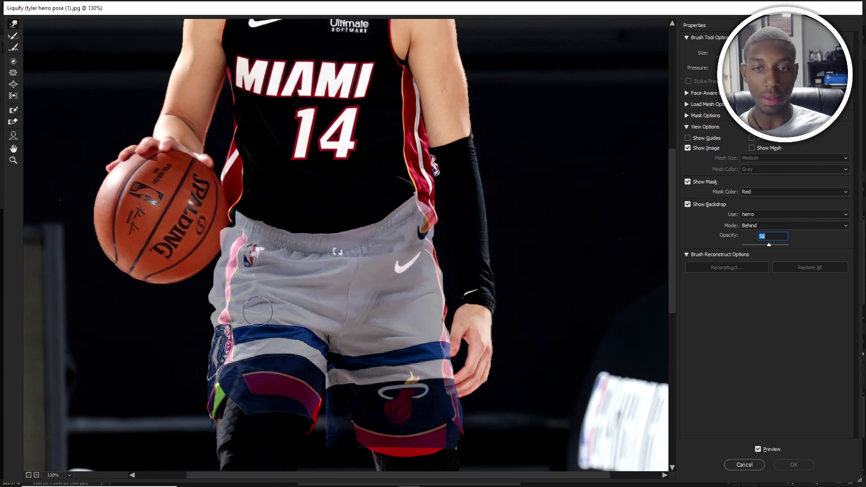
- Try to push the ball-side leg's hem up and outward with a resized Forward Warp brush
scroll(258, 311, down, 4)
key(ctrl+plus)
key(ctrl+plus)
key(ctrl+plus)
alt+right_click(437, 270)
alt+right_click(495, 269)
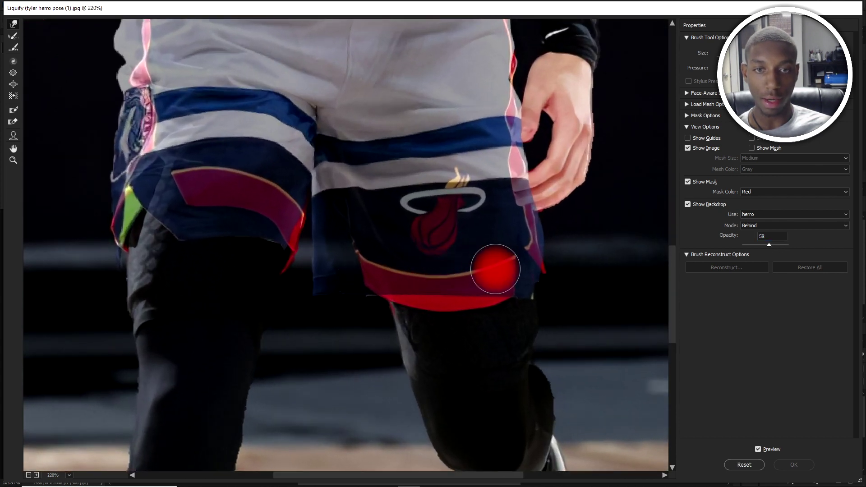
drag(495, 269, 482, 267)
key(bracketright)
key(bracketright)
key(bracketright)
drag(207, 234, 185, 222)
key(ctrl+z)
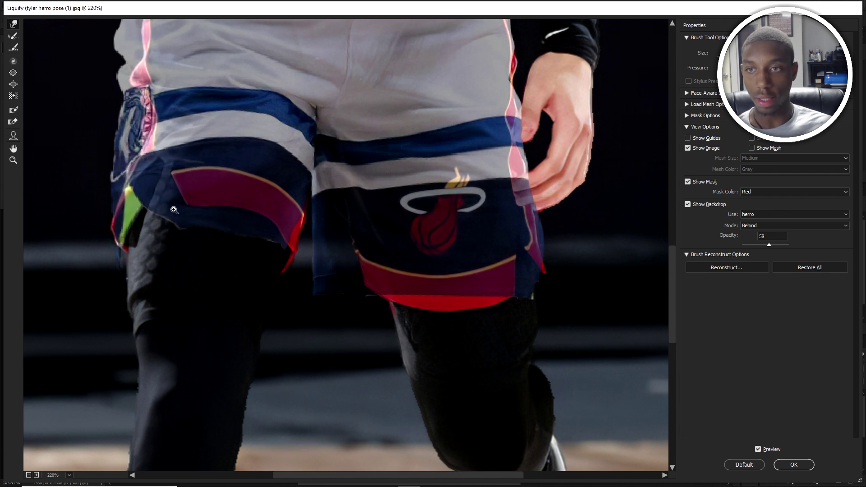
- Adjust the brush size and reshape the ball-side leg's hem to follow the original shorts' curved trim
key(bracketright)
key(bracketright)
key(bracketright)
key(bracketright)
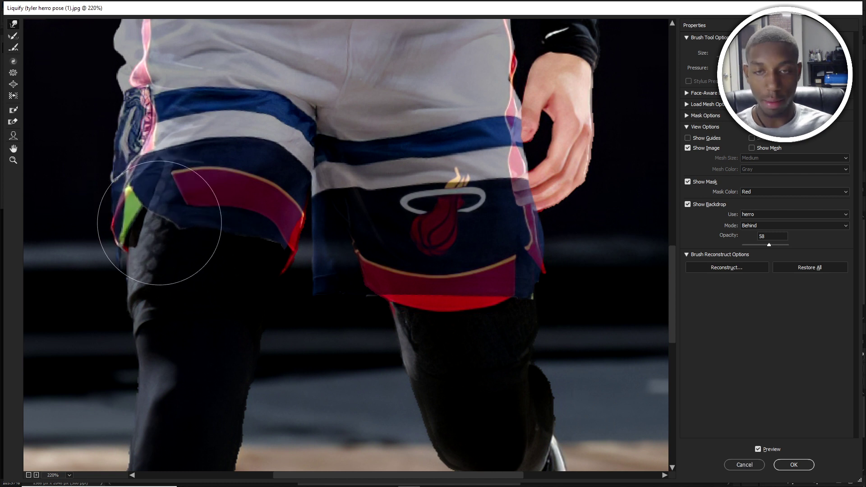
scroll(179, 203, up, 2)
key(bracketleft)
key(bracketleft)
key(bracketleft)
key(bracketleft)
key(bracketleft)
key(bracketleft)
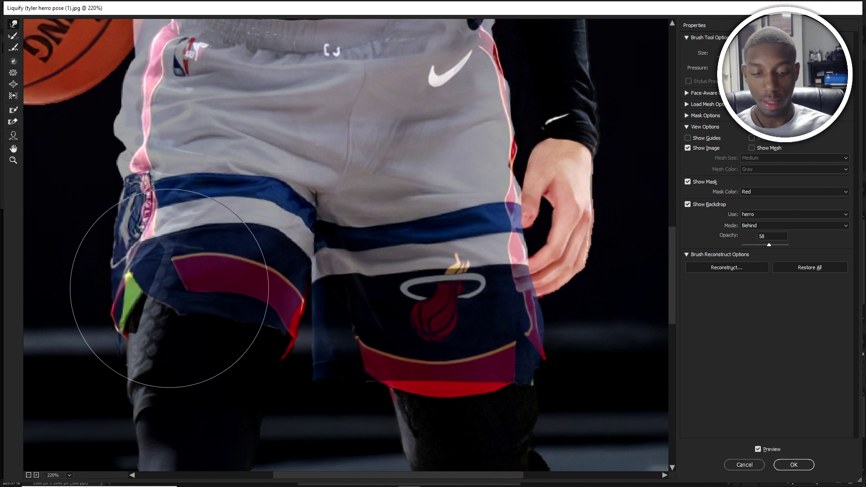
mouse_move(165, 286)
mouse_down()
mouse_move(128, 304)
mouse_move(155, 296)
mouse_move(143, 297)
mouse_move(198, 323)
mouse_move(187, 312)
mouse_move(194, 307)
mouse_move(152, 288)
mouse_move(163, 289)
mouse_move(199, 317)
mouse_move(192, 297)
mouse_move(225, 326)
mouse_move(228, 316)
mouse_move(274, 326)
mouse_move(271, 312)
mouse_move(265, 322)
mouse_move(281, 325)
mouse_move(284, 346)
mouse_up()
- With a smaller brush, push the other leg's inner edge inward and extend its hem over the original red trim
key(bracketleft)
key(bracketleft)
key(bracketleft)
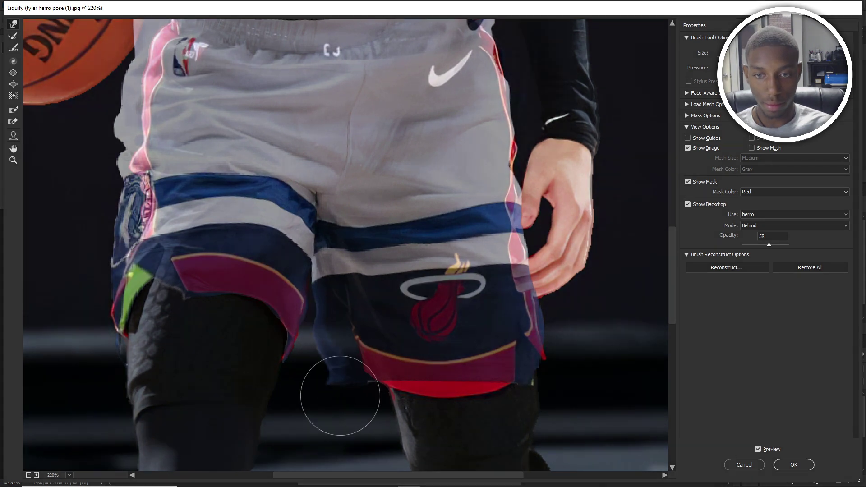
drag(338, 396, 327, 317)
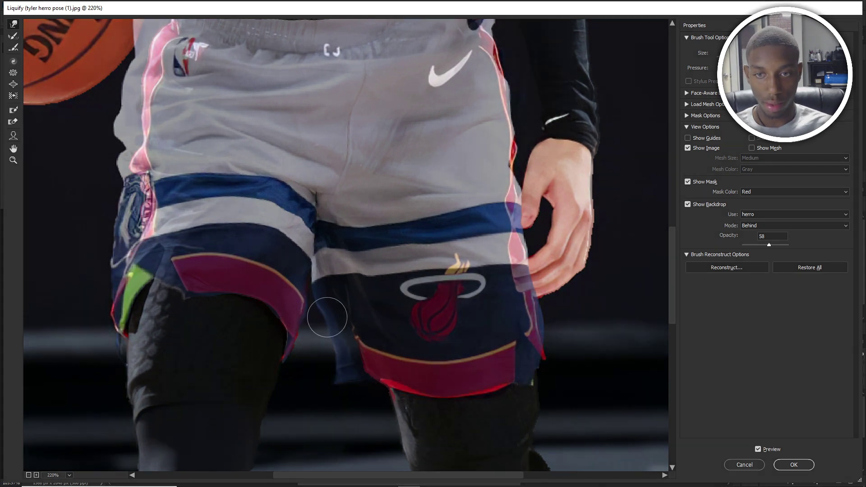
- Enlarge the brush and push the waistband corner on the sleeved-arm side downward
scroll(435, 187, up, 1)
key(])
key(])
key(])
key(])
key(])
drag(447, 193, 460, 253)
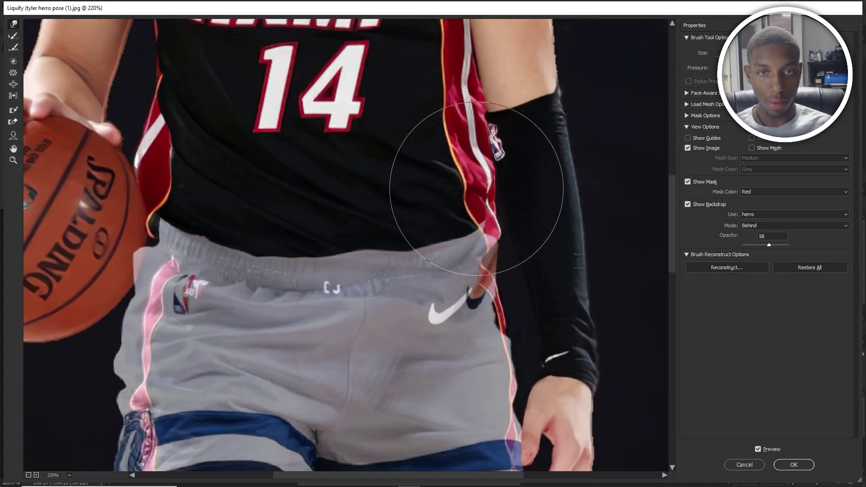
- Adjust the brush size and push the shorts' ball-side hip edge inward toward the original side stripe
key([)
key([)
key([)
key([)
key([)
key(])
key(])
key(])
key([)
key([)
key([)
mouse_move(118, 306)
mouse_down()
mouse_move(135, 336)
mouse_move(156, 288)
mouse_move(149, 302)
mouse_move(167, 300)
mouse_up()
- Using varying brush sizes, refine the inner edge and hem of the leg nearer the free hand along the original shorts' outline
scroll(148, 293, down, 3)
key(])
key(])
key(])
key(])
key(])
key(])
key(])
key(])
key([)
key([)
key([)
key([)
key([)
key([)
key([)
key([)
- Restore the backdrop opacity to 100 and check the reshaped shorts against the player's hips and legs
scroll(267, 367, down, 7)
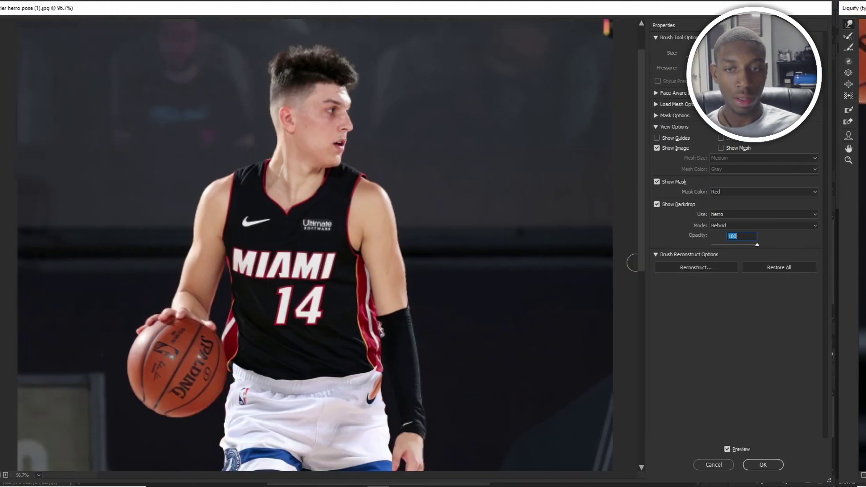
key(ctrl+minus)
scroll(182, 263, down, 9)
scroll(322, 188, up, 3)
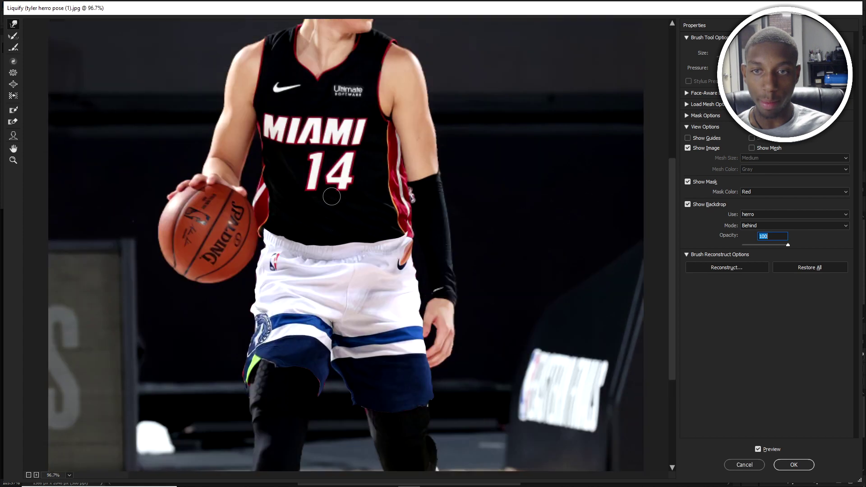
scroll(234, 293, up, 5)
scroll(234, 293, up, 1)
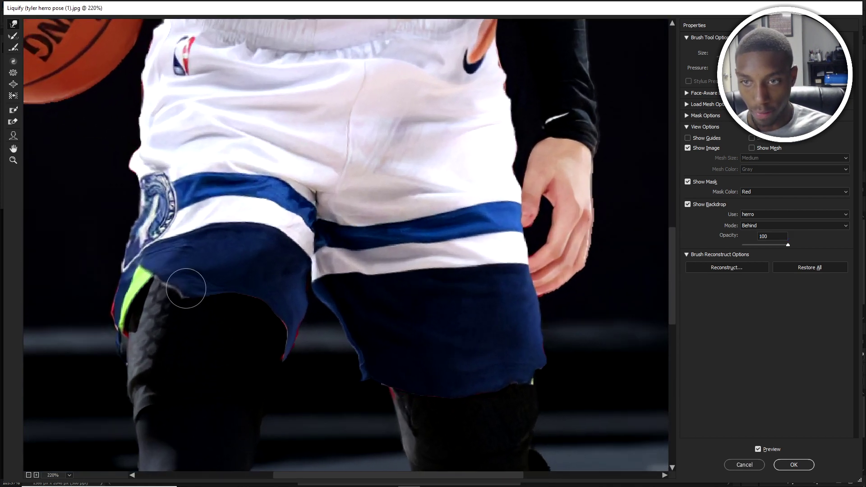
- Nudge the ball-side leg's hem and inner tip and the other leg's inner hem corner to cover the original shorts
drag(187, 288, 178, 290)
scroll(421, 367, up, 3)
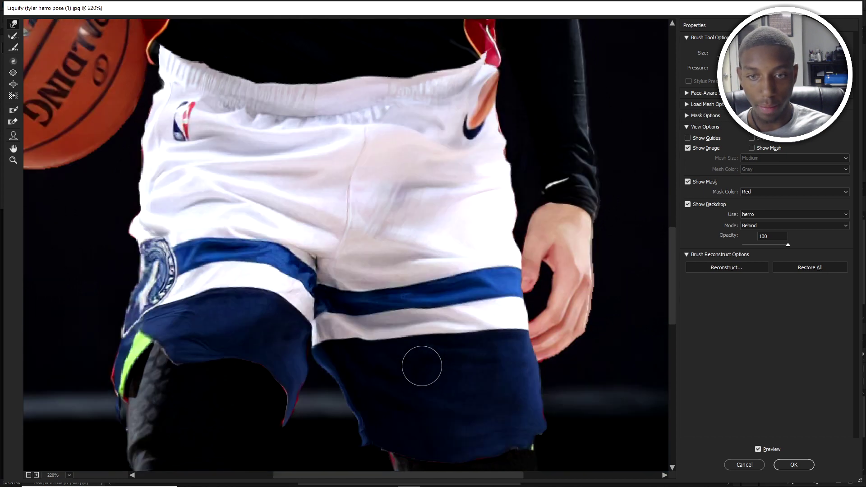
scroll(367, 377, down, 2)
drag(367, 402, 356, 404)
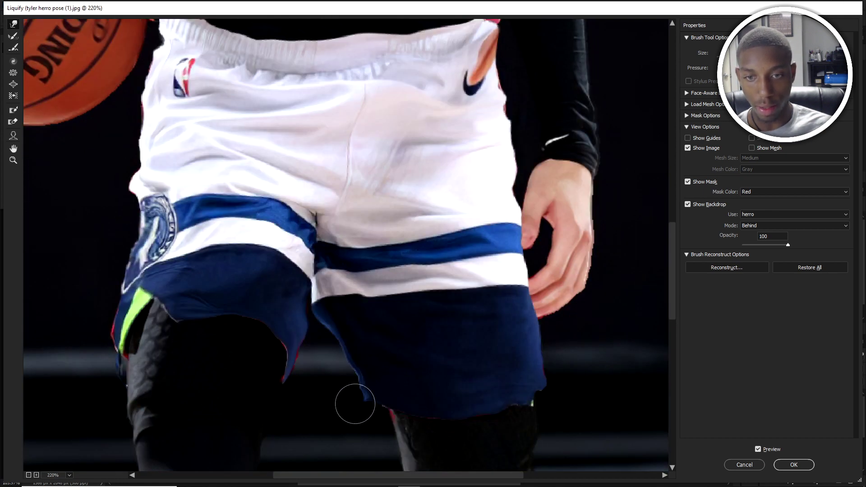
mouse_move(304, 359)
mouse_down()
mouse_move(295, 332)
mouse_move(298, 351)
mouse_up()
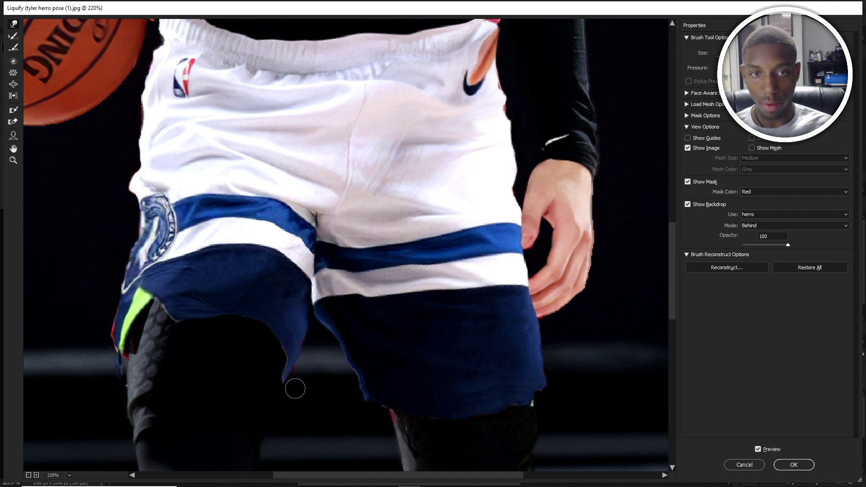
- Enlarge the brush and push the ball-side leg's outer hem edge beside the green slit over the exposed red trim
scroll(352, 302, up, 6)
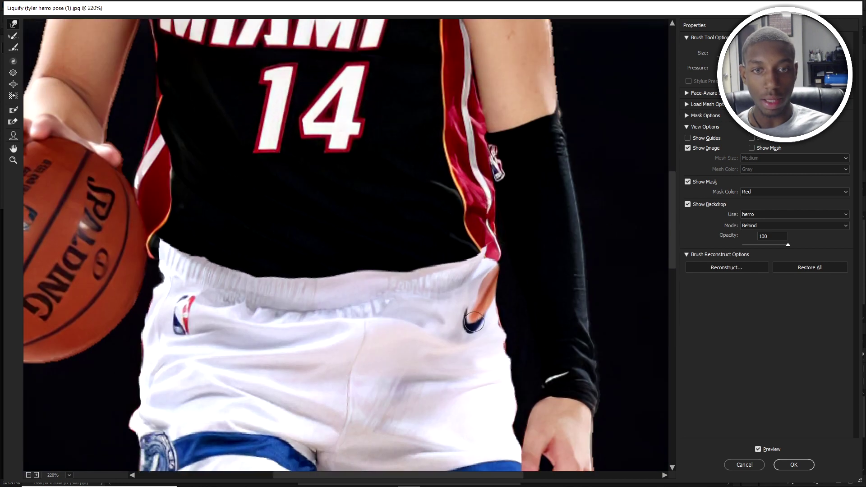
scroll(500, 266, down, 8)
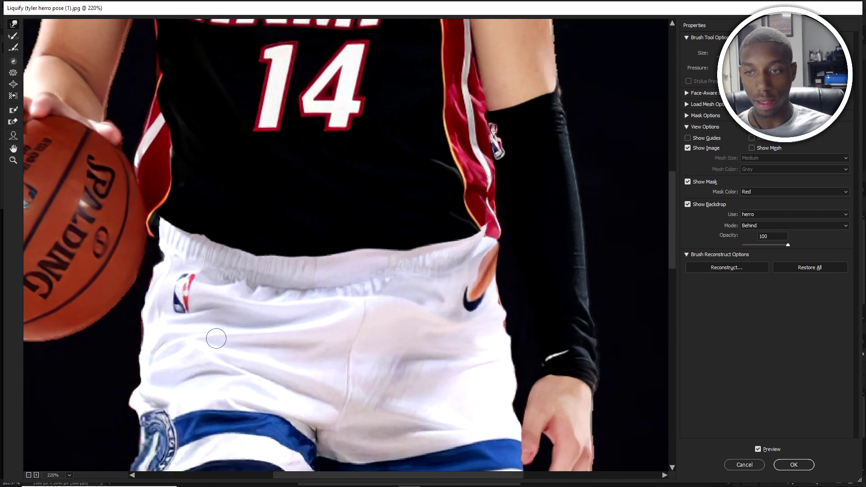
scroll(123, 341, down, 2)
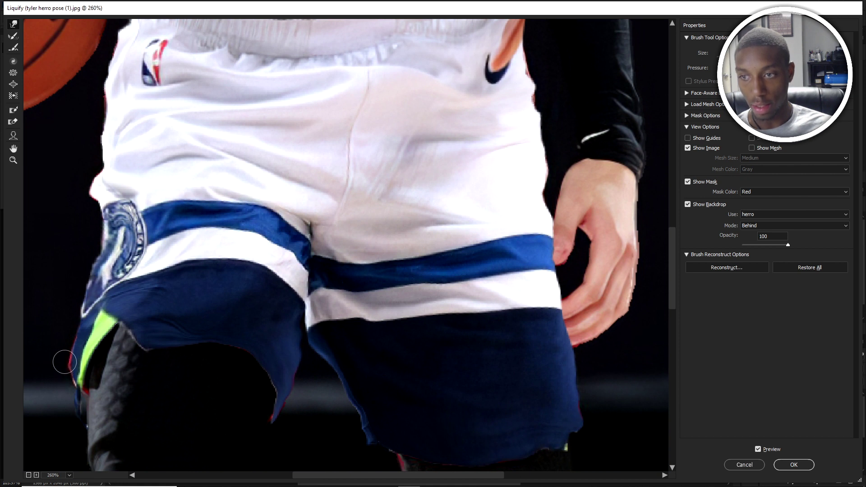
key(])
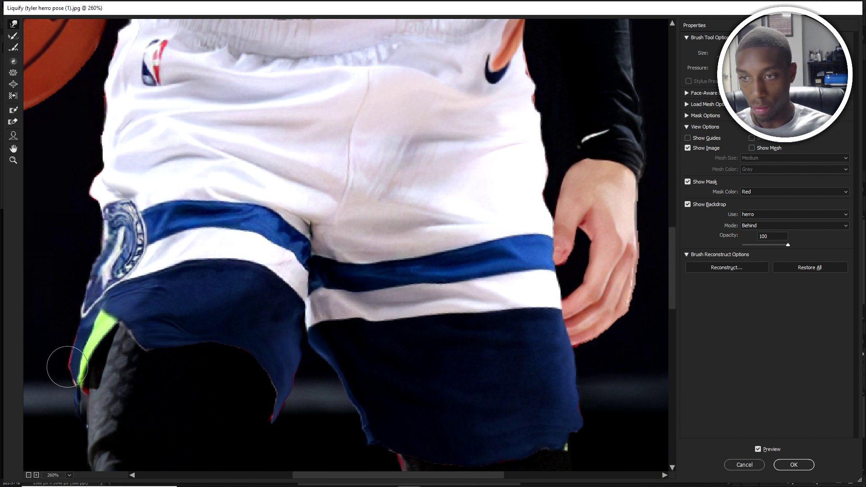
drag(67, 367, 63, 339)
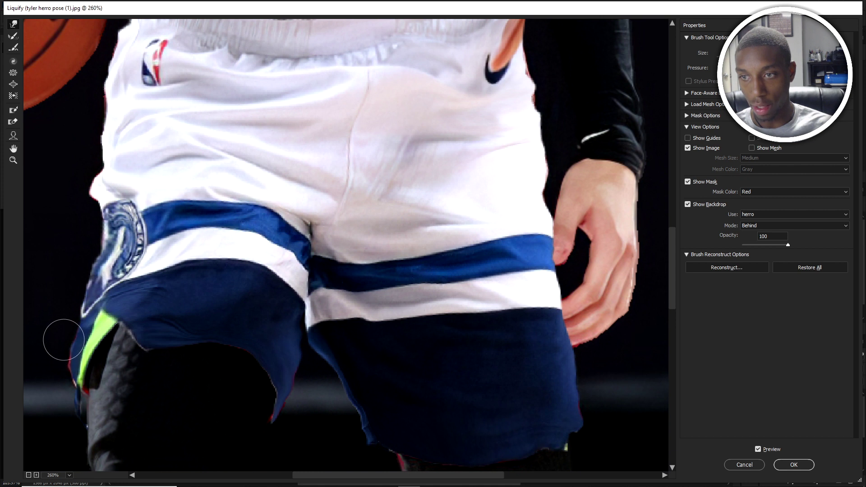
mouse_move(70, 369)
mouse_down()
mouse_move(58, 366)
mouse_move(72, 382)
mouse_move(68, 418)
mouse_move(82, 425)
mouse_move(97, 418)
mouse_up()
- Review the reshaped shorts against the whole figure and apply the Liquify filter
scroll(203, 320, down, 3)
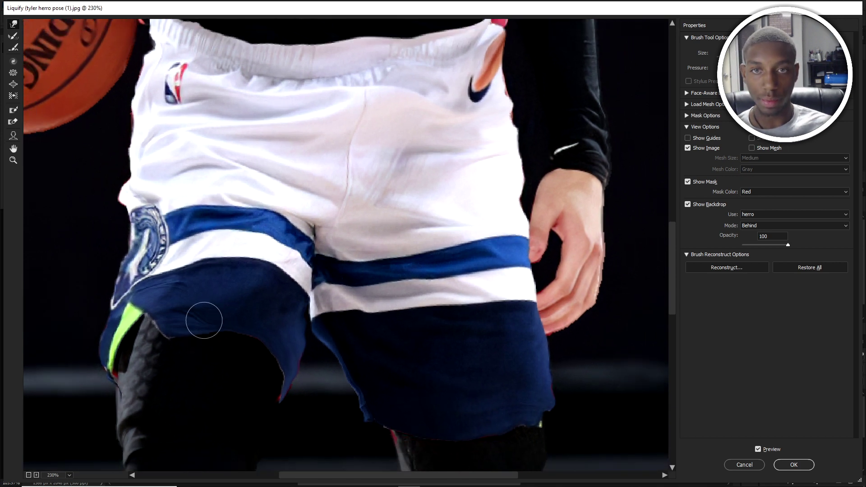
scroll(214, 293, down, 4)
scroll(243, 235, up, 4)
scroll(258, 224, down, 2)
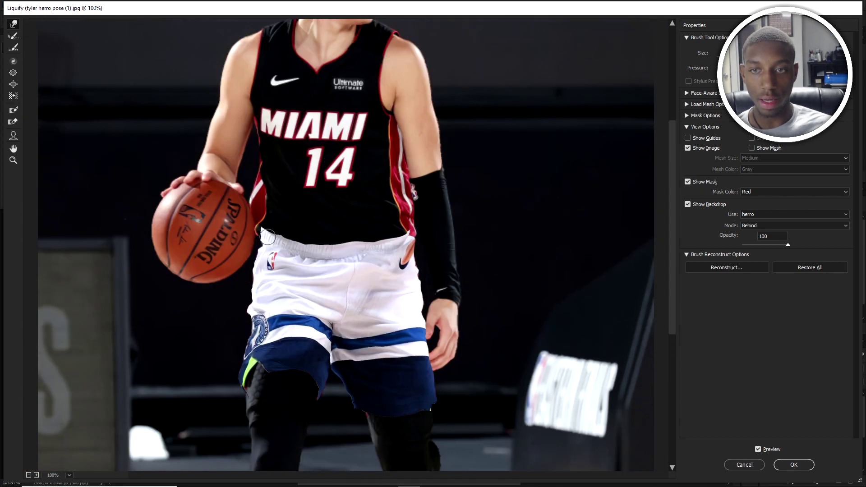
scroll(279, 253, up, 1)
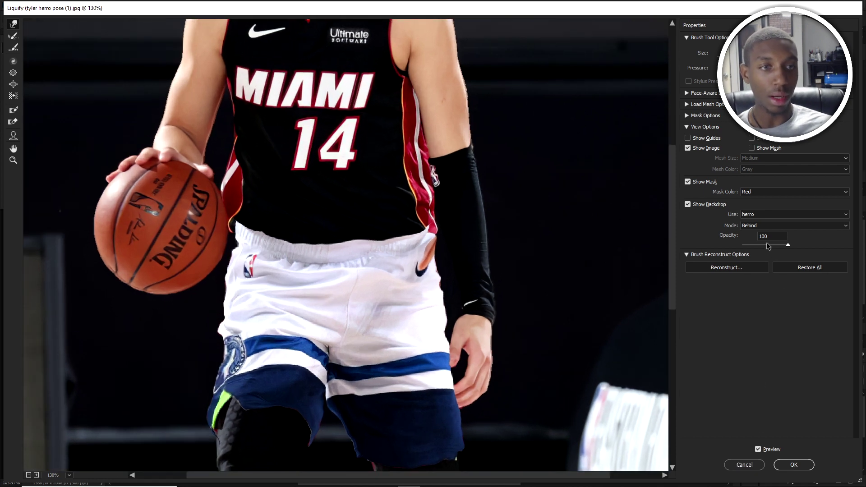
click(793, 464)
- Examine how the white shorts fit the player and meet the jersey, both at full figure and up close
scroll(286, 227, down, 8)
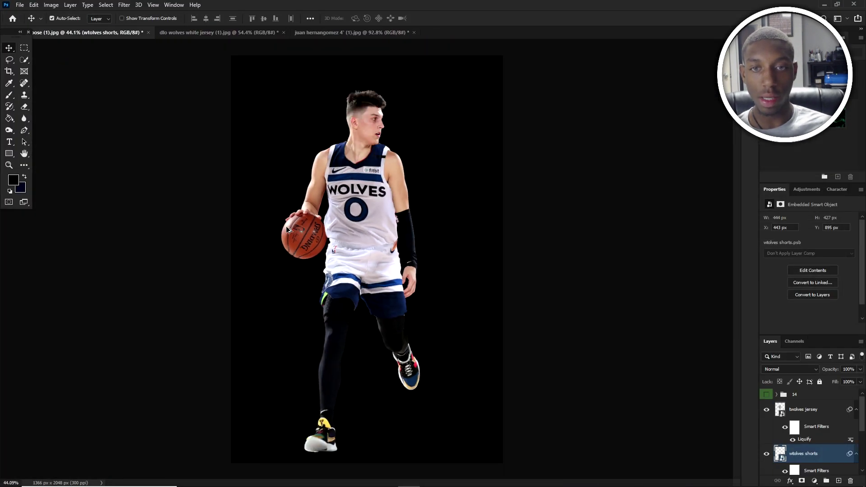
scroll(293, 169, up, 8)
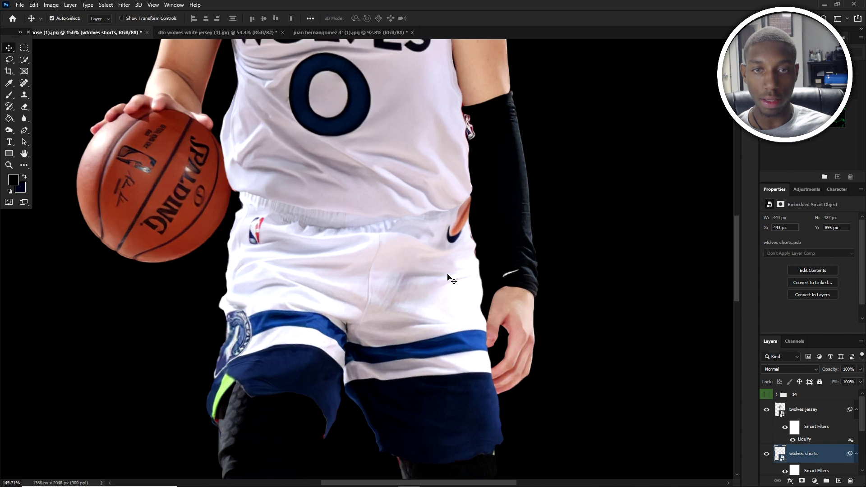
scroll(438, 261, down, 8)
scroll(373, 251, up, 8)
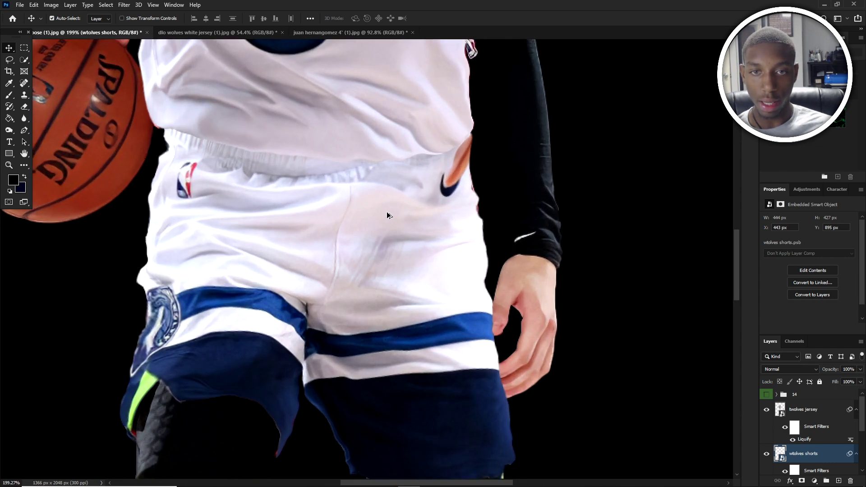
scroll(309, 197, down, 8)
scroll(315, 271, up, 7)
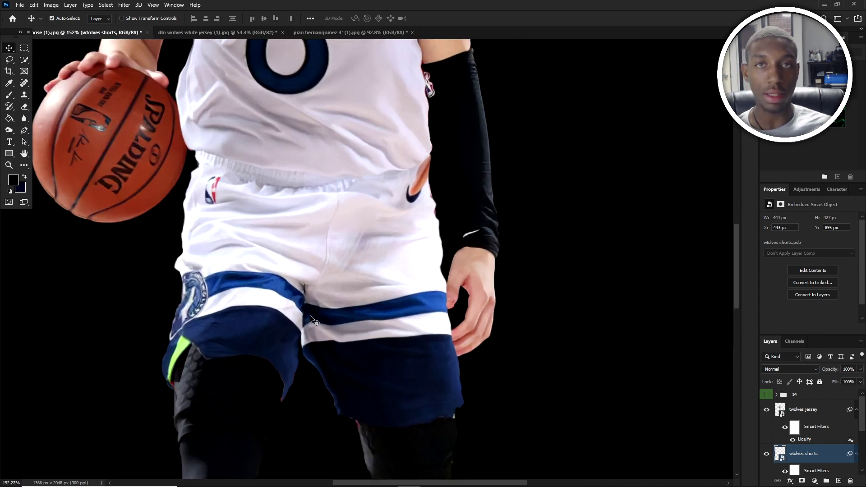
scroll(318, 270, down, 5)
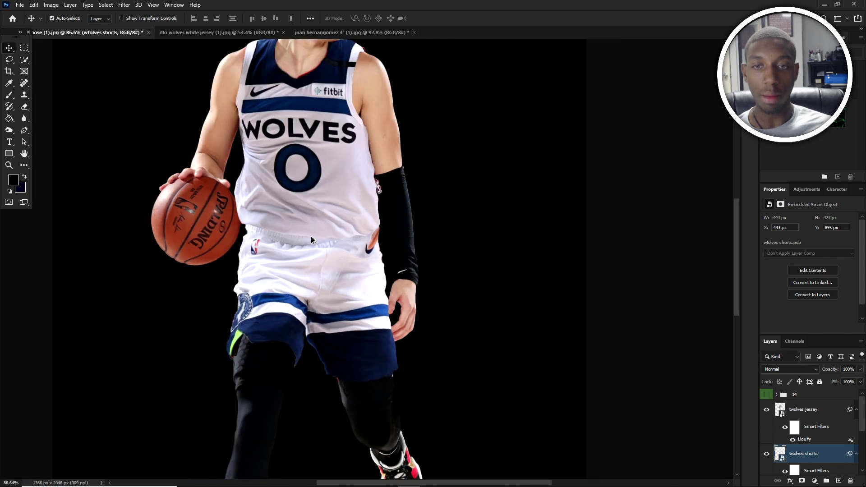
scroll(318, 225, up, 5)
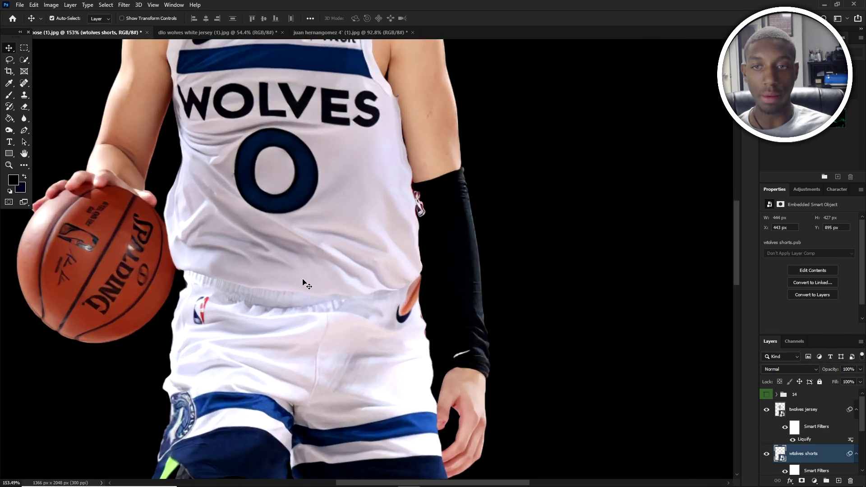
- Try shifting the jersey slightly down over the shorts' waistband, and move it back up
click(302, 291)
key(ctrl)
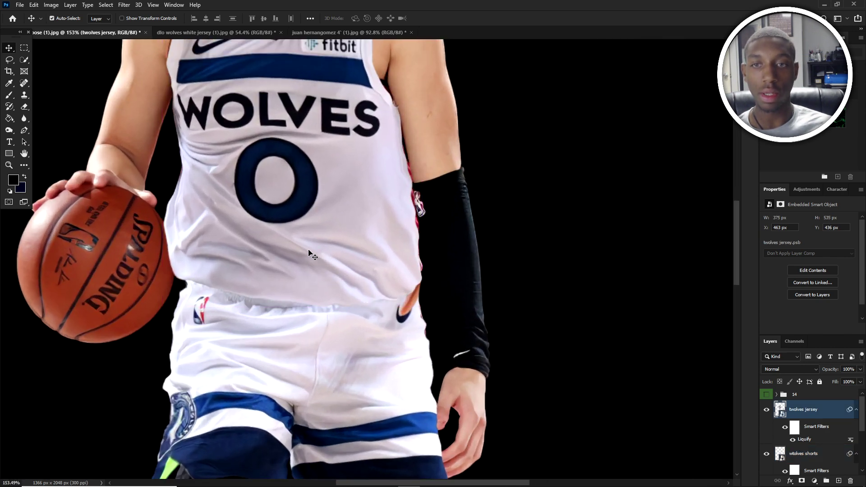
drag(311, 256, 311, 246)
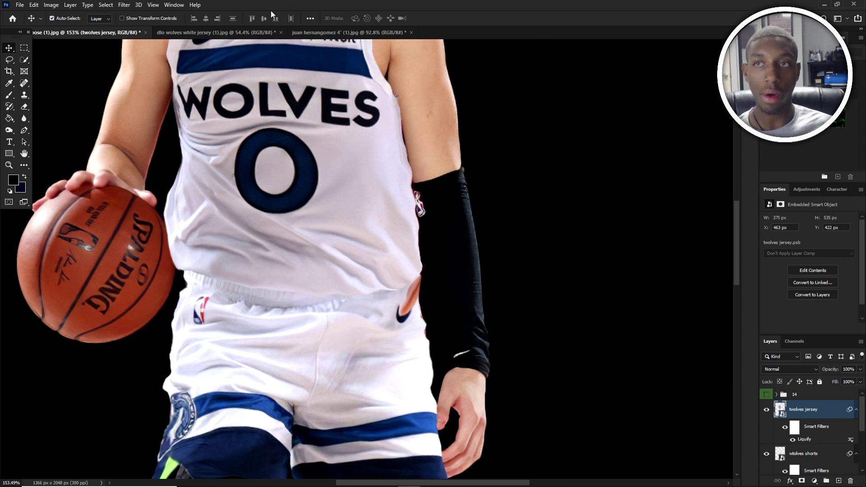
- Start a free transform on the jersey layer and switch it to Warp mode
scroll(265, 163, down, 5)
scroll(314, 183, up, 2)
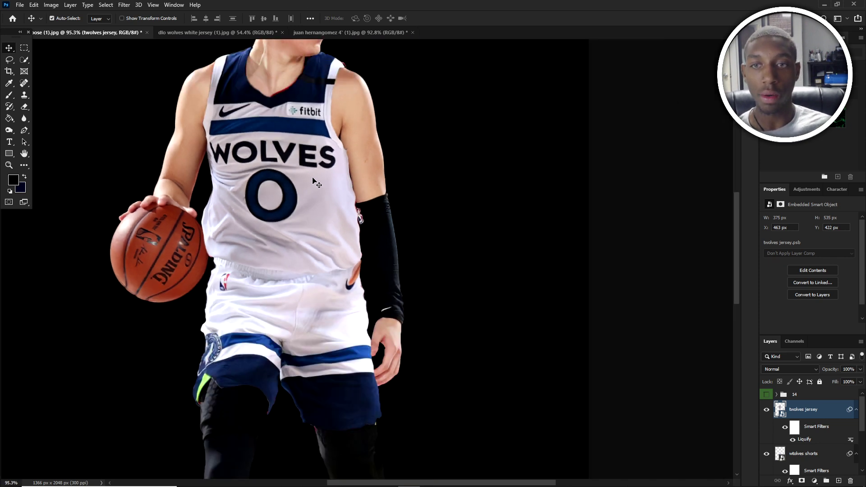
scroll(295, 187, up, 3)
key(ctrl+t)
right_click(287, 134)
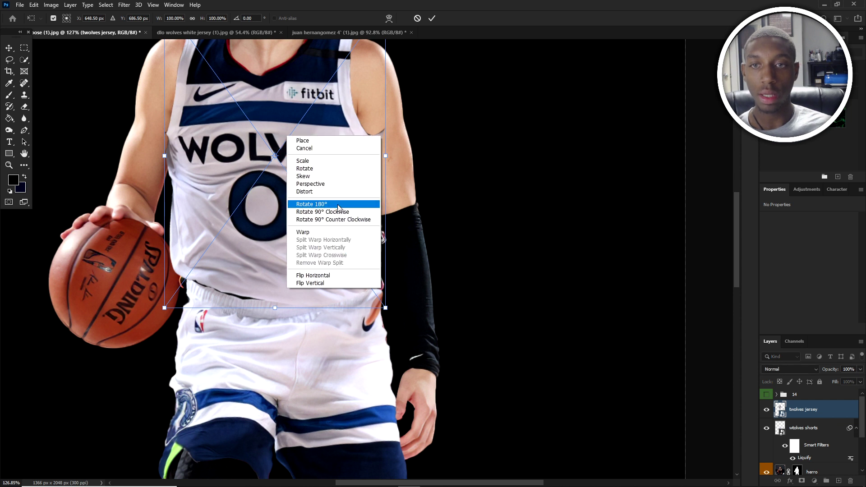
click(200, 155)
right_click(310, 158)
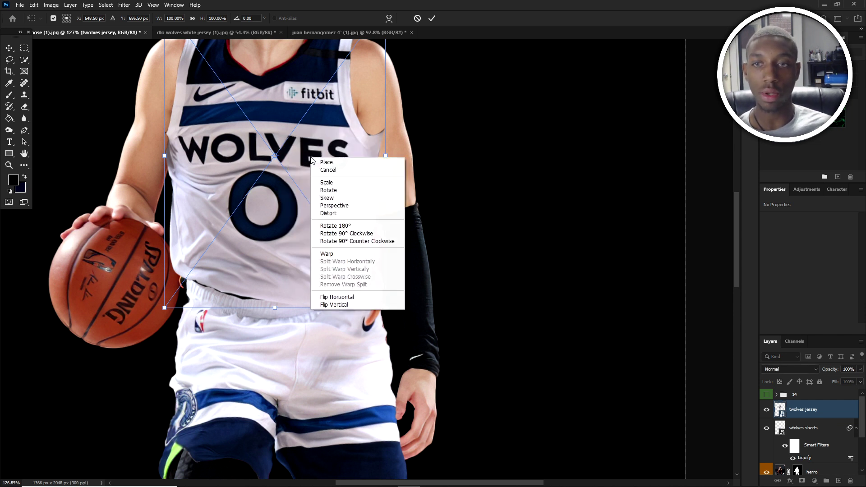
click(350, 254)
- Try splitting the jersey's warp grid crosswise at the collar and beside the number, undo the splits, and leave the warp
scroll(271, 165, down, 2)
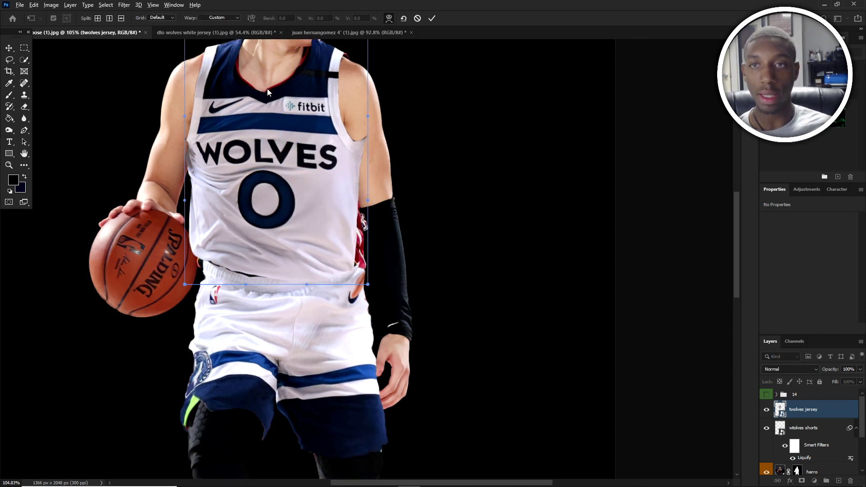
key(alt)
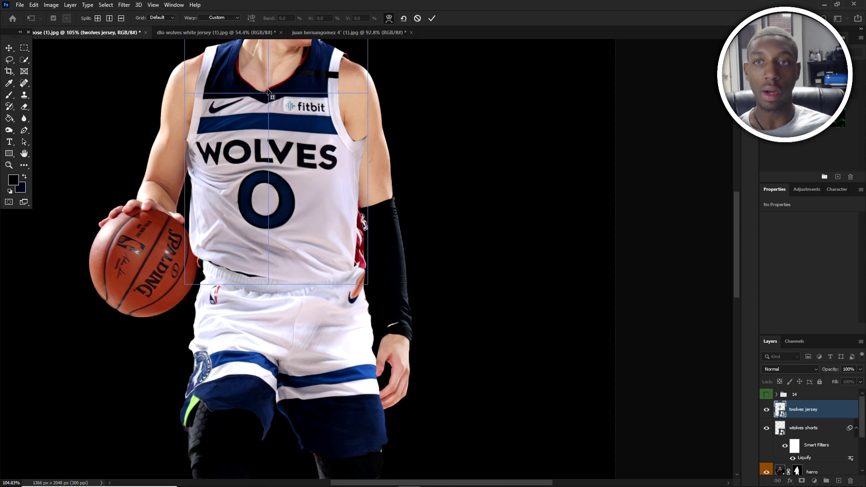
key(alt)
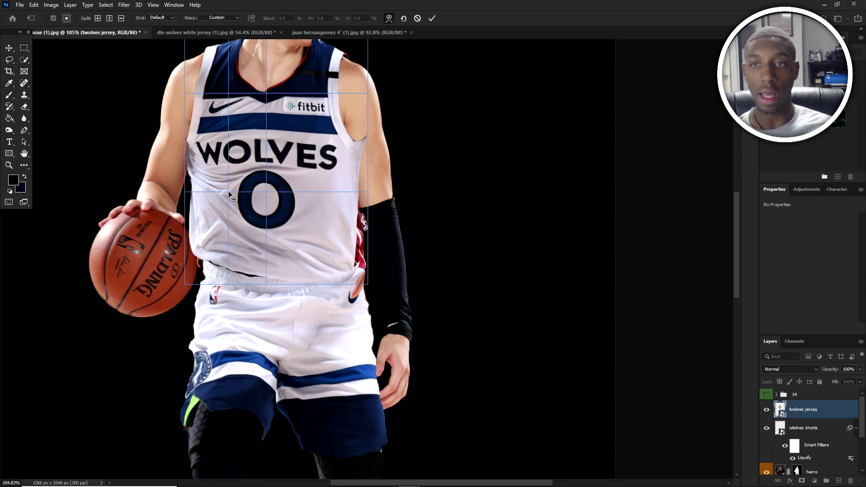
drag(227, 192, 226, 182)
key(ctrl+z)
key(ctrl+z)
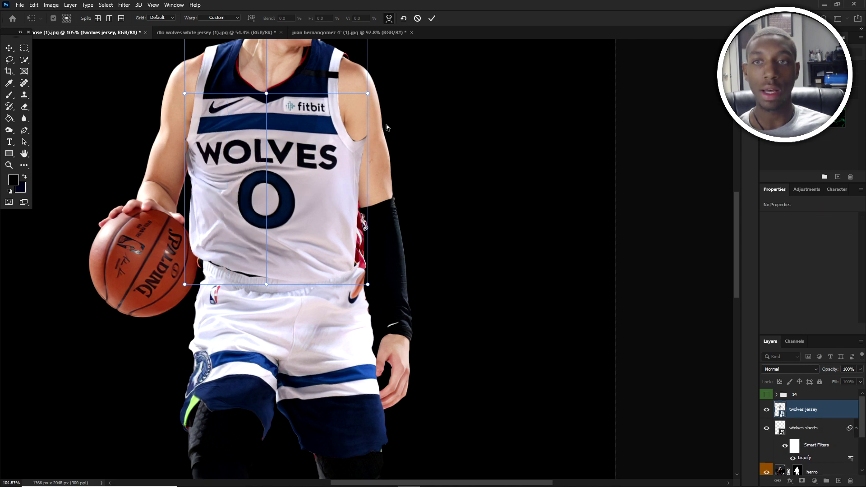
key(ctrl+z)
key(ctrl+z)
scroll(335, 106, up, 2)
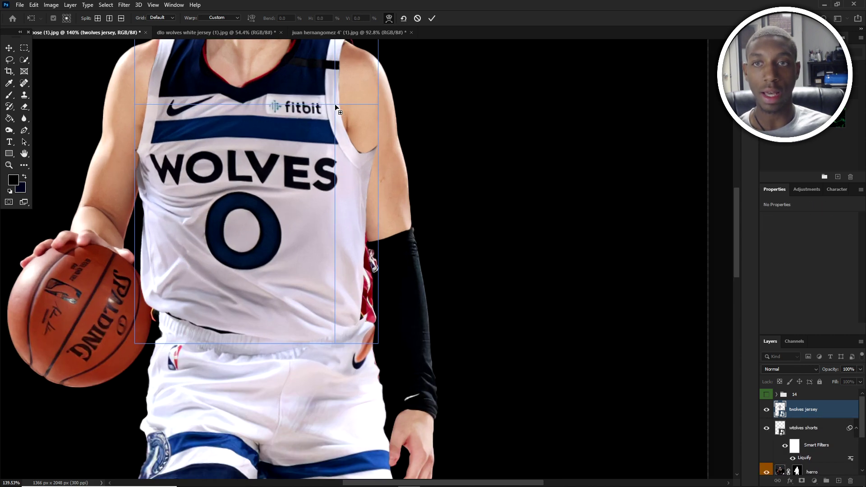
scroll(321, 127, down, 1)
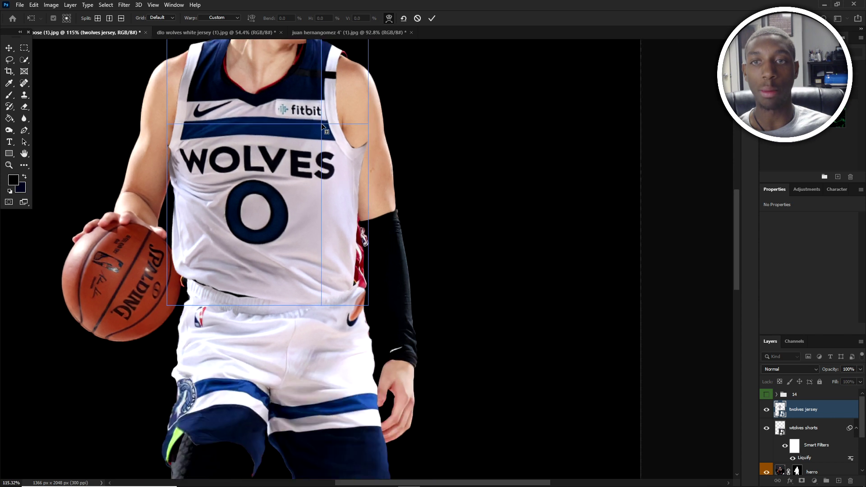
click(9, 48)
- Open the jersey in Liquify with the herro layer as backdrop at 49 opacity
scroll(344, 102, down, 4)
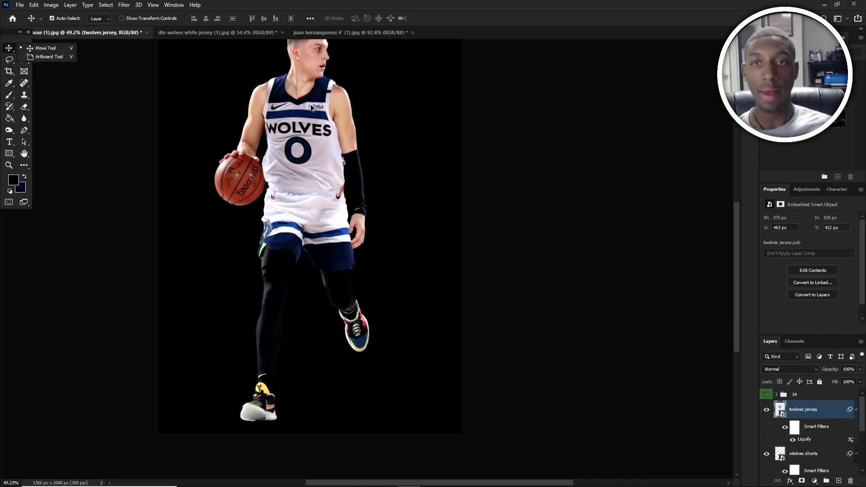
scroll(311, 99, up, 3)
click(124, 5)
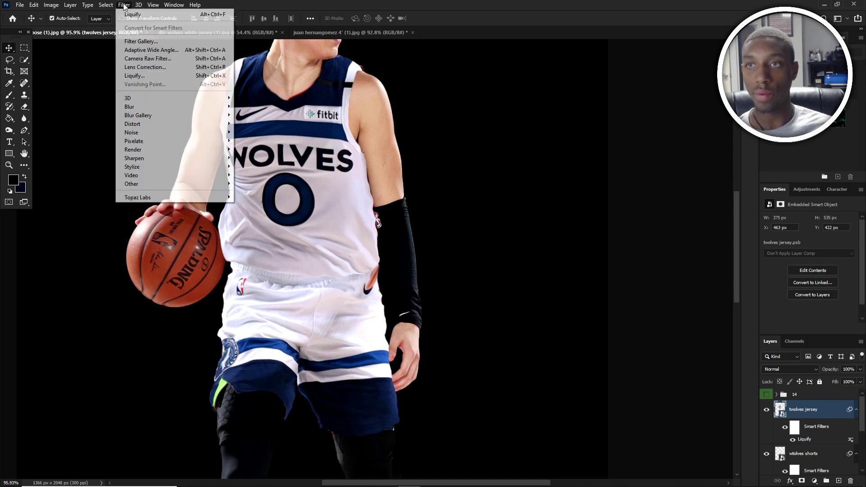
click(150, 77)
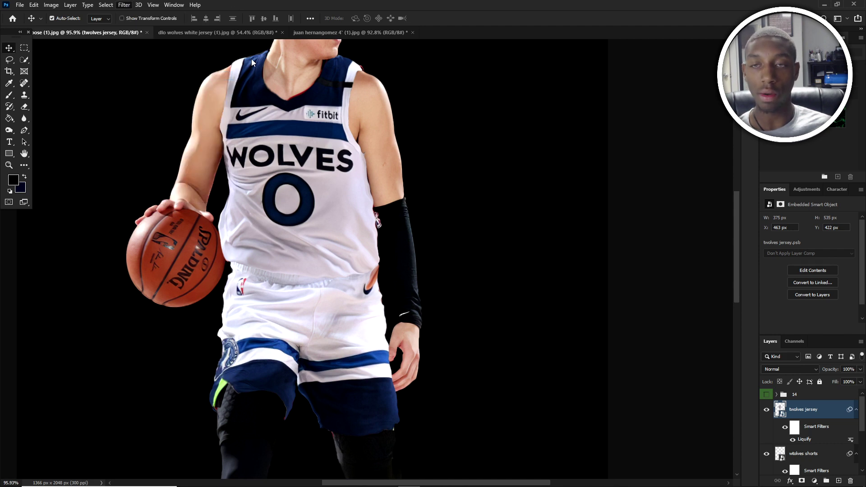
scroll(323, 120, up, 3)
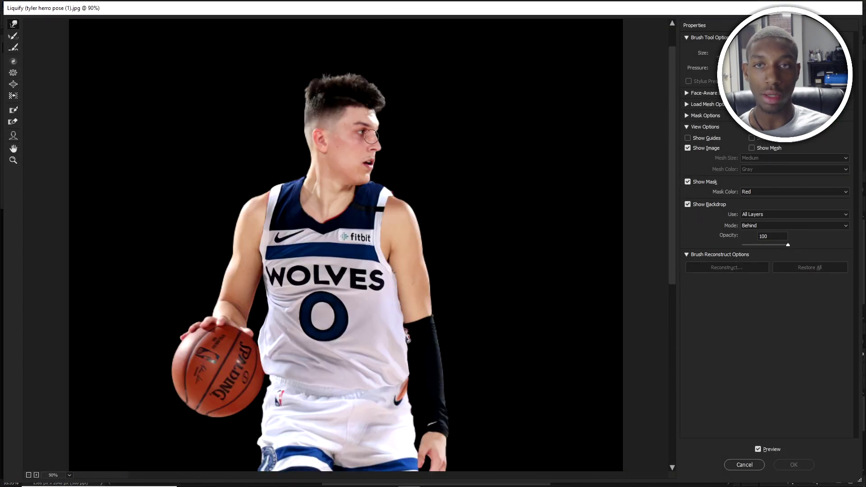
click(749, 215)
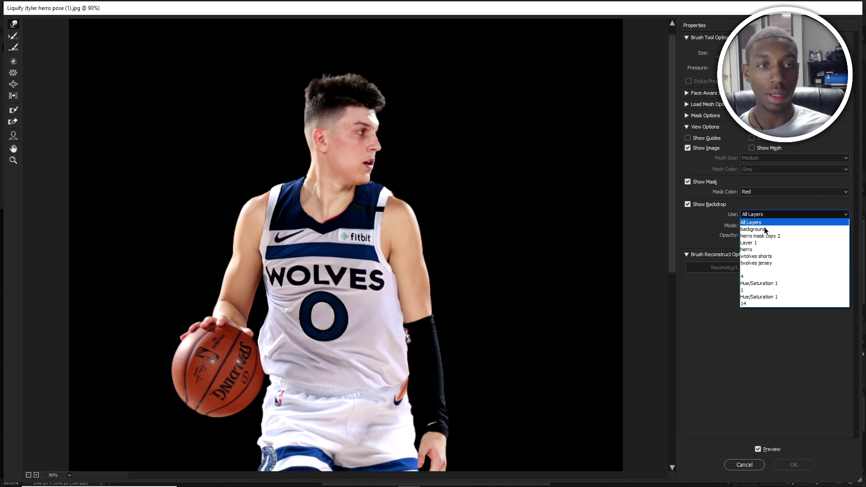
click(754, 250)
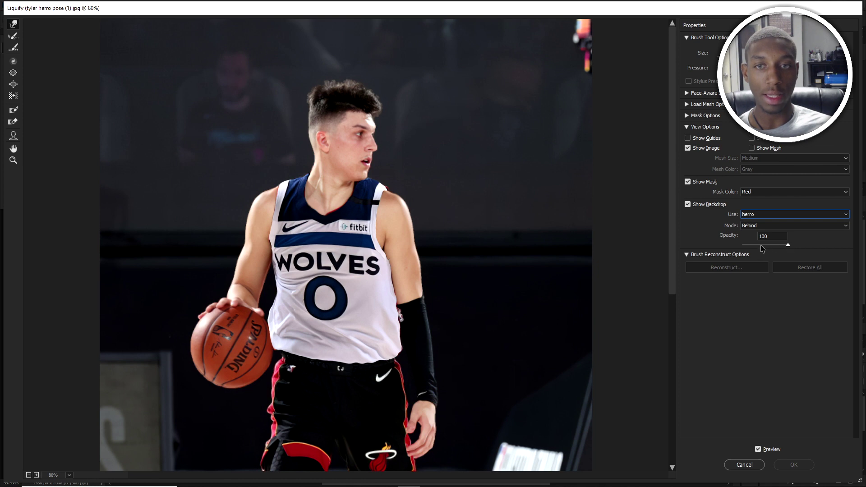
drag(787, 245, 765, 246)
key(ctrl+plus)
key(ctrl+plus)
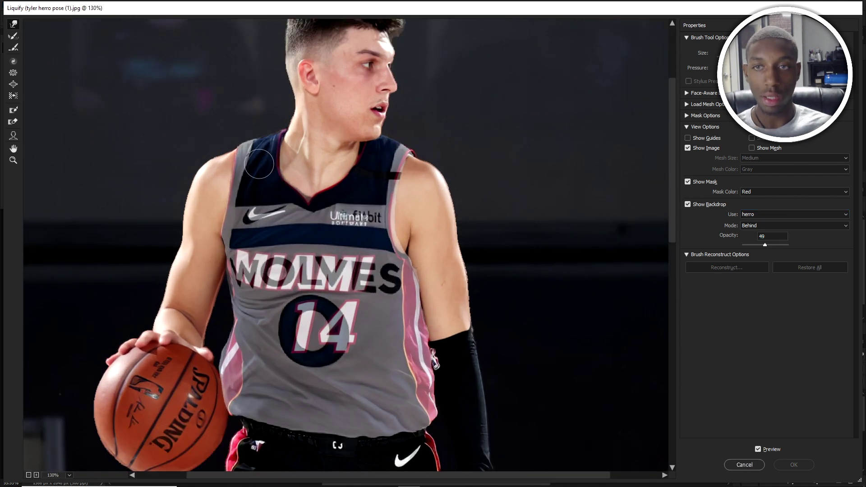
- Try pushing the jersey's ball-side shoulder up toward the neck, undo it, and cancel Liquify
mouse_move(258, 164)
mouse_down()
mouse_move(229, 141)
mouse_move(252, 124)
mouse_move(284, 124)
mouse_up()
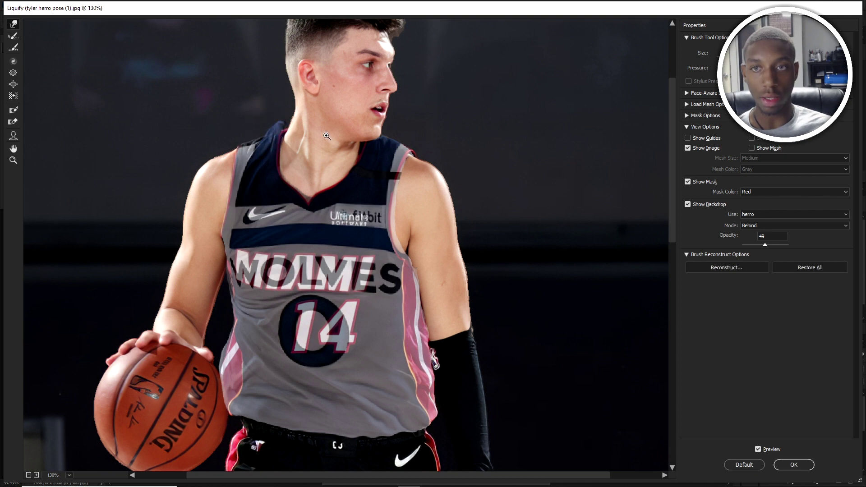
key(ctrl+z)
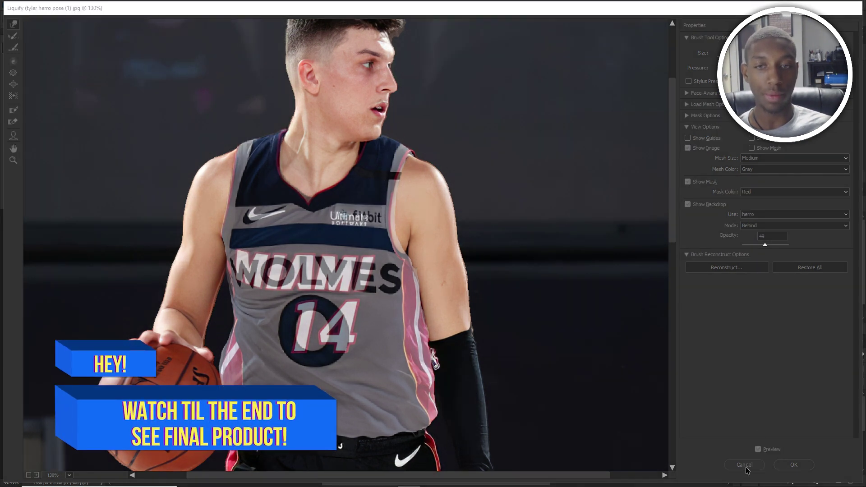
click(744, 465)
- On the twolves jersey layer, lasso freehand around the old 0 beneath the blue 14
scroll(283, 135, down, 5)
scroll(279, 135, up, 7)
scroll(288, 140, down, 3)
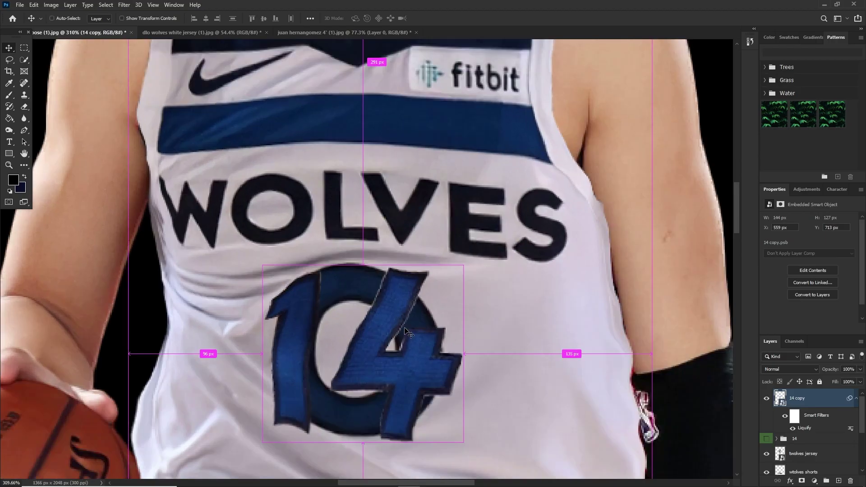
drag(307, 383, 255, 289)
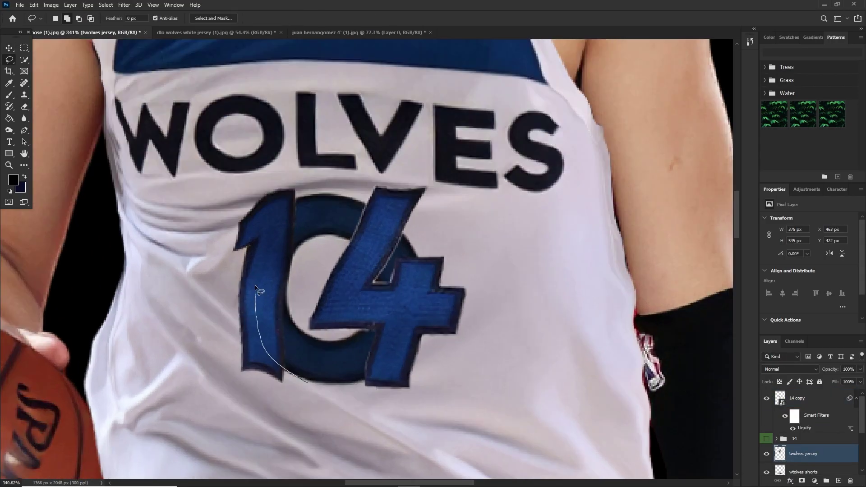